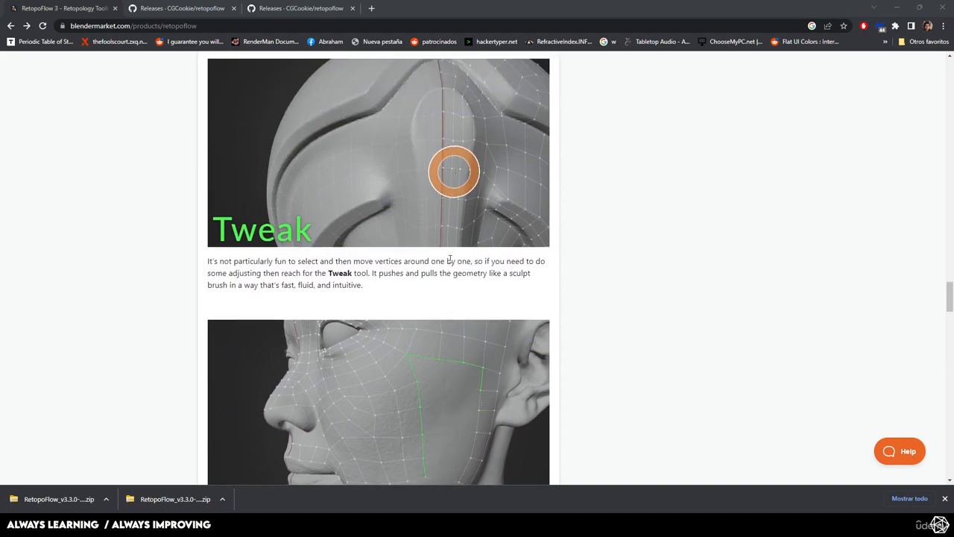
- Review the RetopoFlow tool descriptions on the product page, from Tweak back up to the product overview
scroll(452, 257, up, 7)
scroll(449, 246, up, 12)
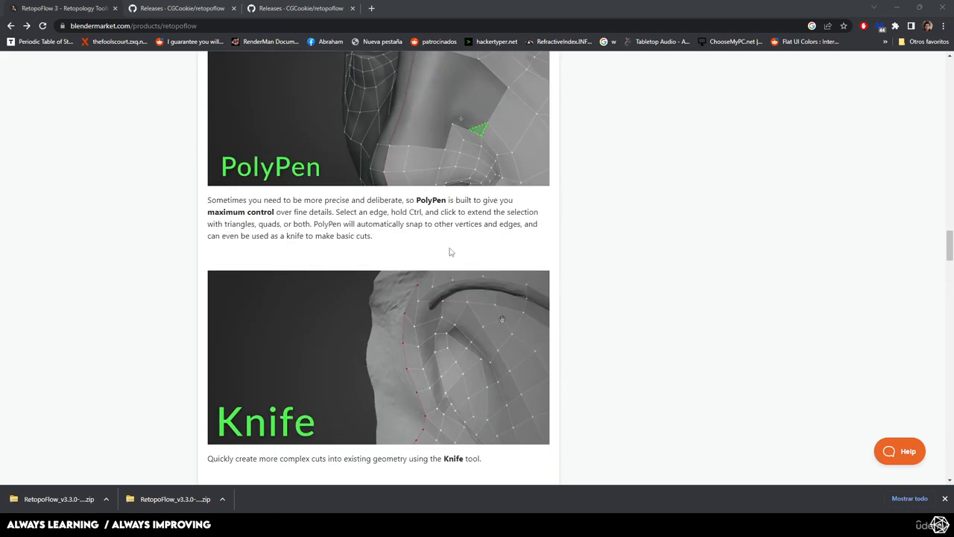
scroll(450, 254, up, 4)
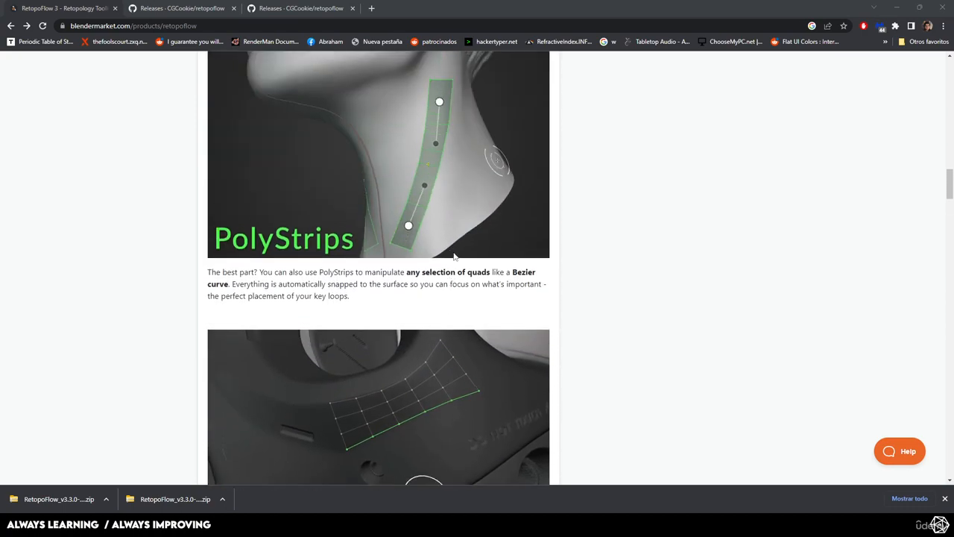
scroll(466, 240, up, 3)
scroll(467, 238, up, 1)
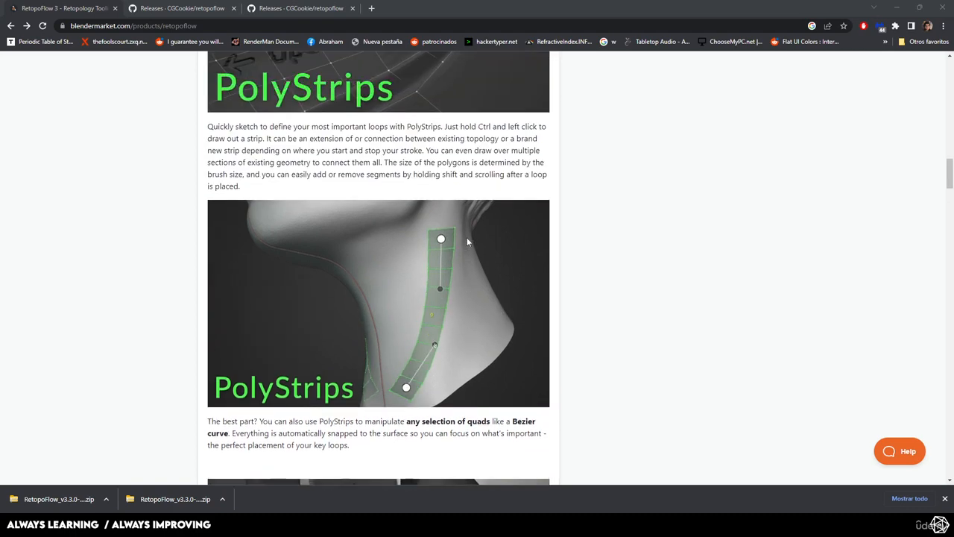
scroll(467, 238, up, 3)
scroll(467, 239, up, 4)
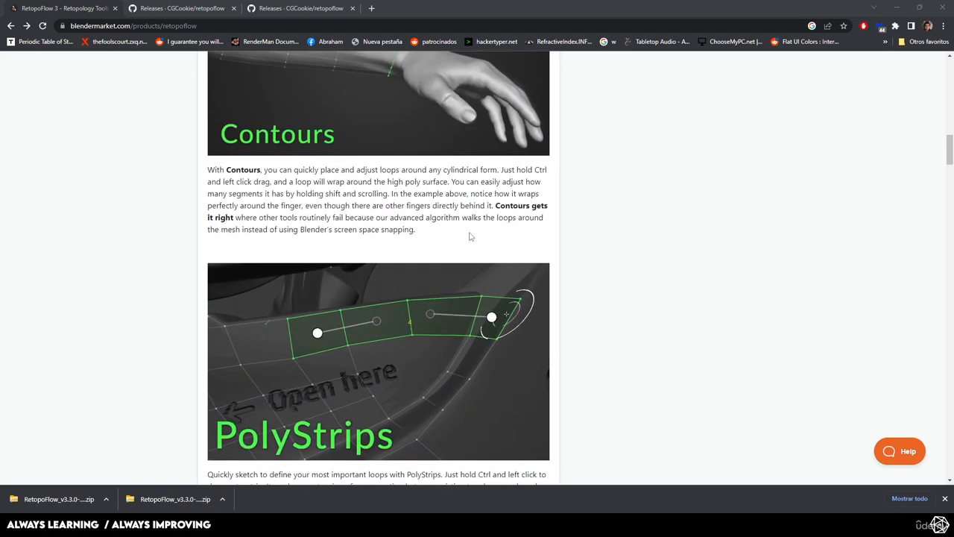
scroll(469, 229, up, 8)
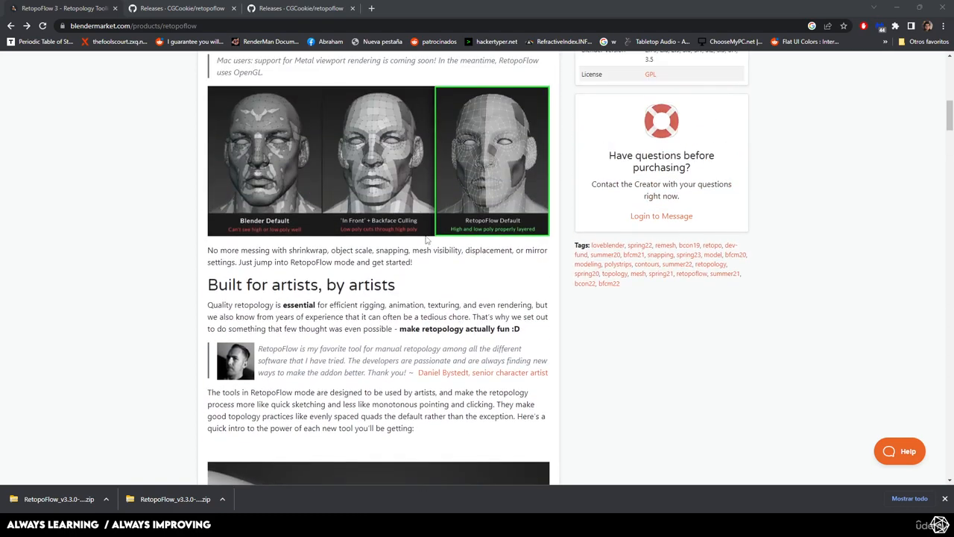
scroll(437, 240, up, 11)
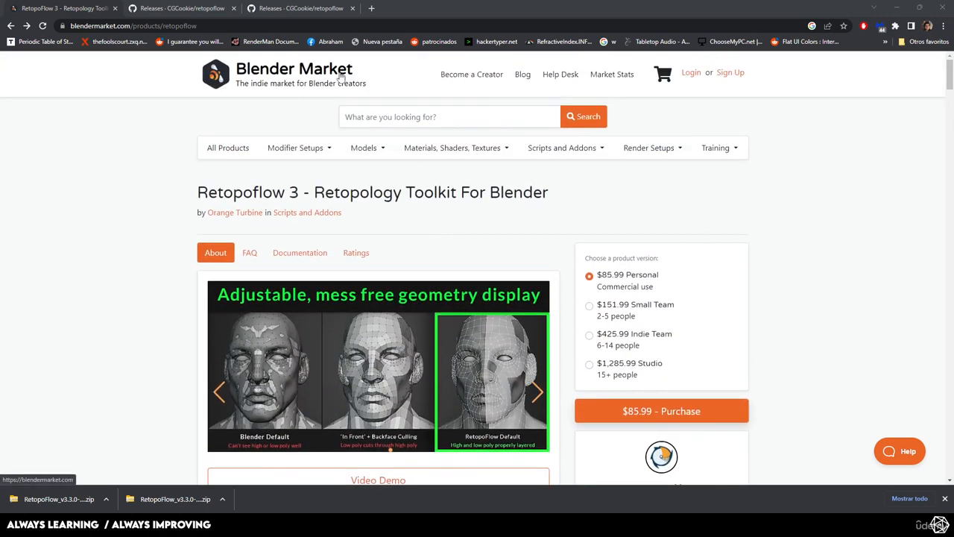
- Open the Blender Market home page and browse the popular items of the week
click(309, 76)
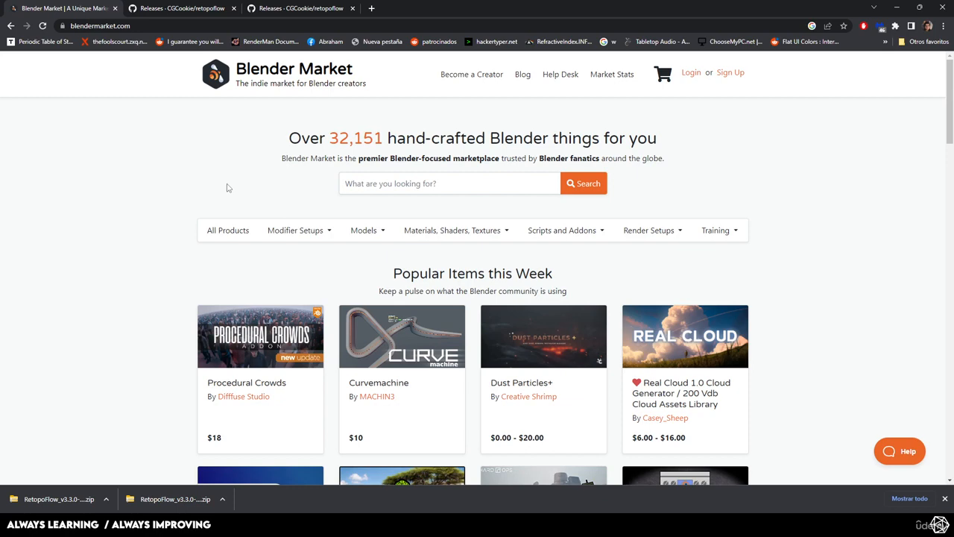
scroll(229, 188, down, 5)
scroll(228, 188, up, 3)
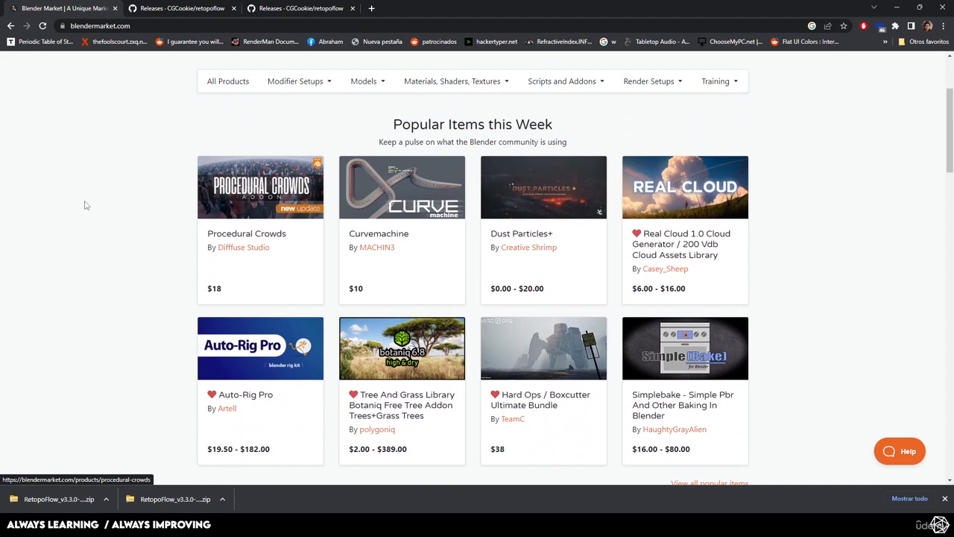
scroll(134, 199, down, 1)
scroll(134, 199, down, 1)
scroll(134, 199, up, 3)
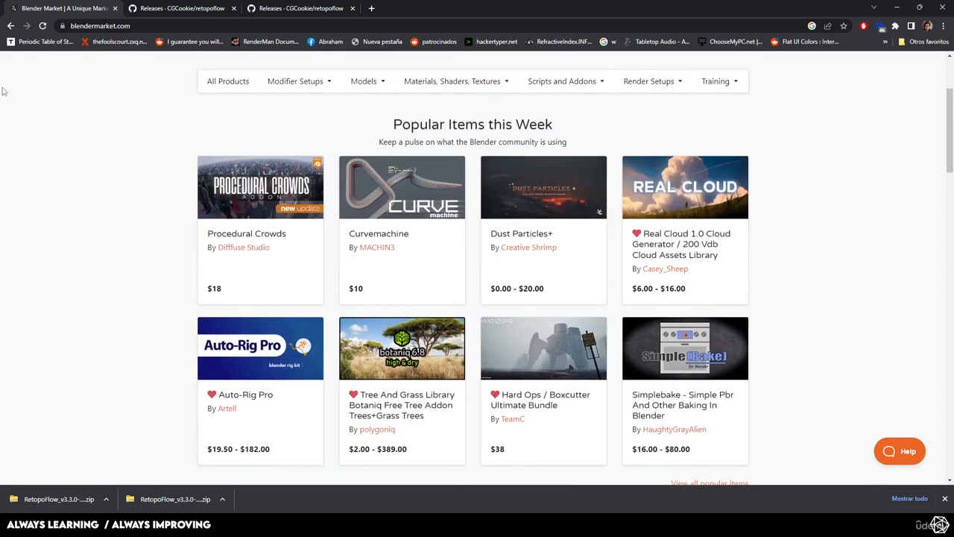
- Return to the Retopoflow 3 product page and view its title and version options
click(11, 26)
scroll(138, 121, down, 2)
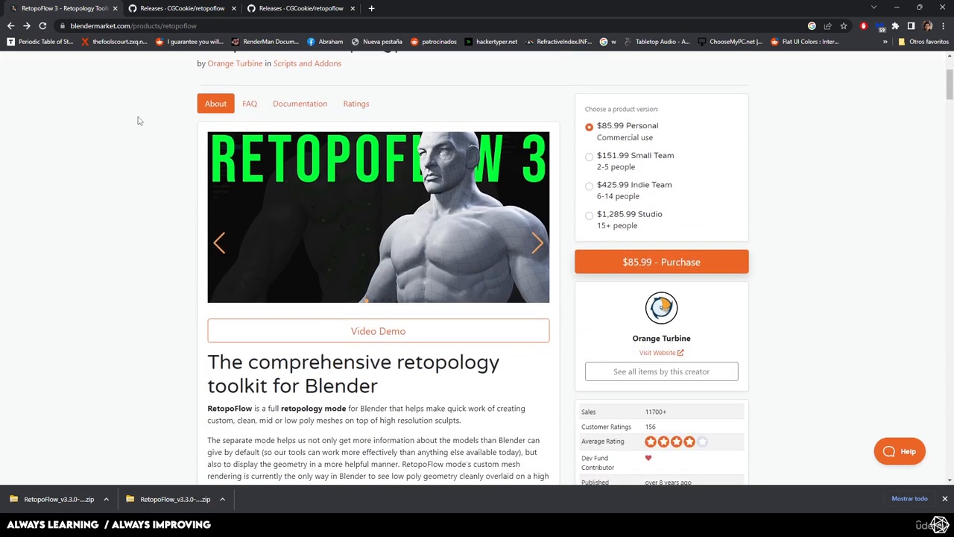
scroll(138, 121, up, 1)
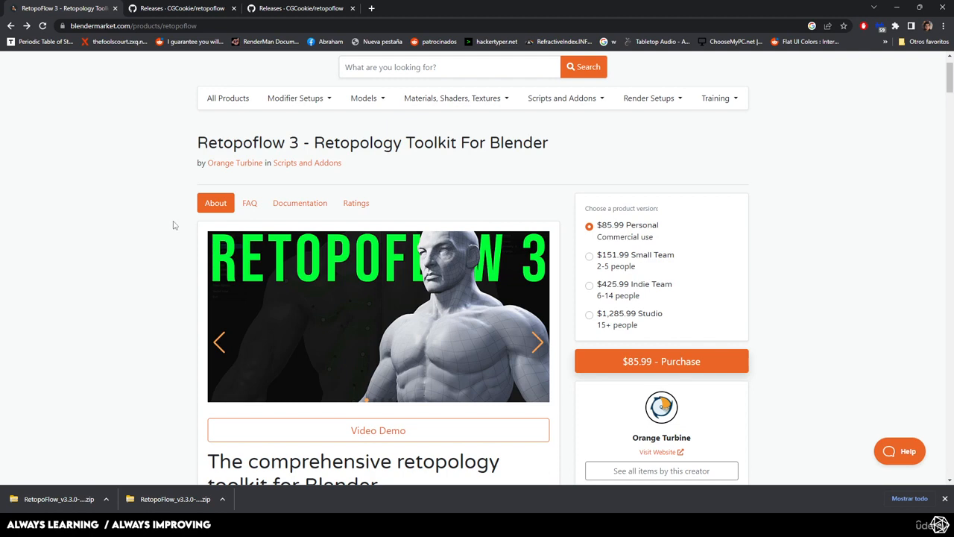
- Search the web for "topogun" in a new tab and look over the TopoGun home page
click(371, 8)
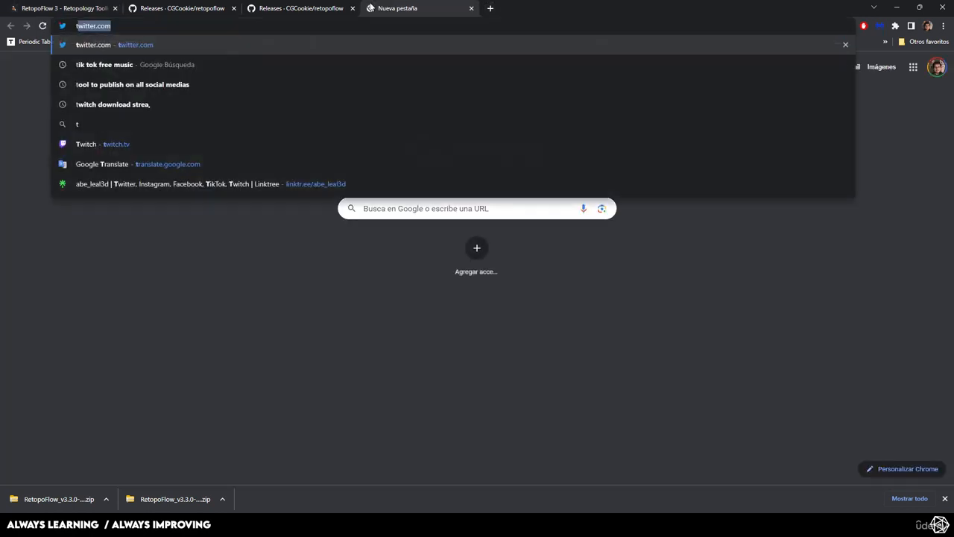
text(topogun)
key(Return)
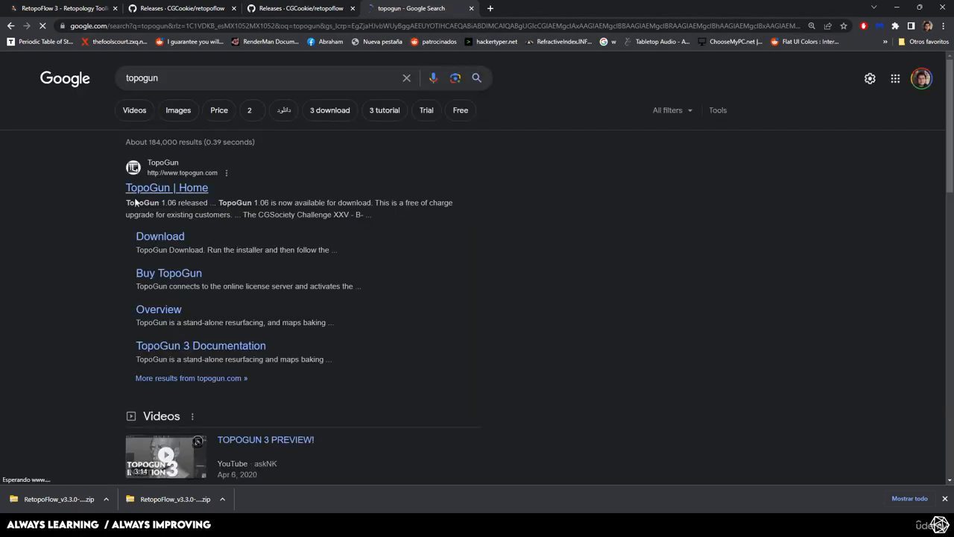
click(163, 191)
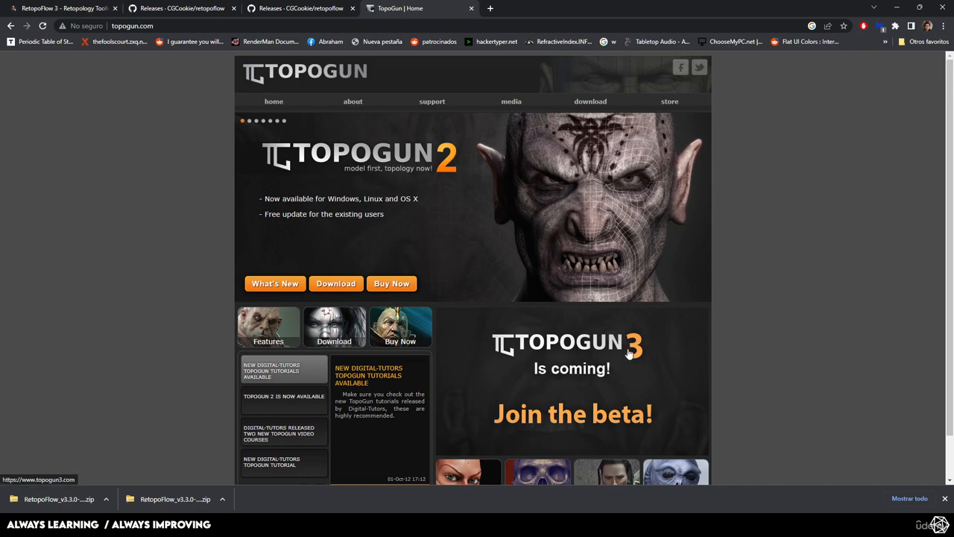
scroll(628, 356, down, 1)
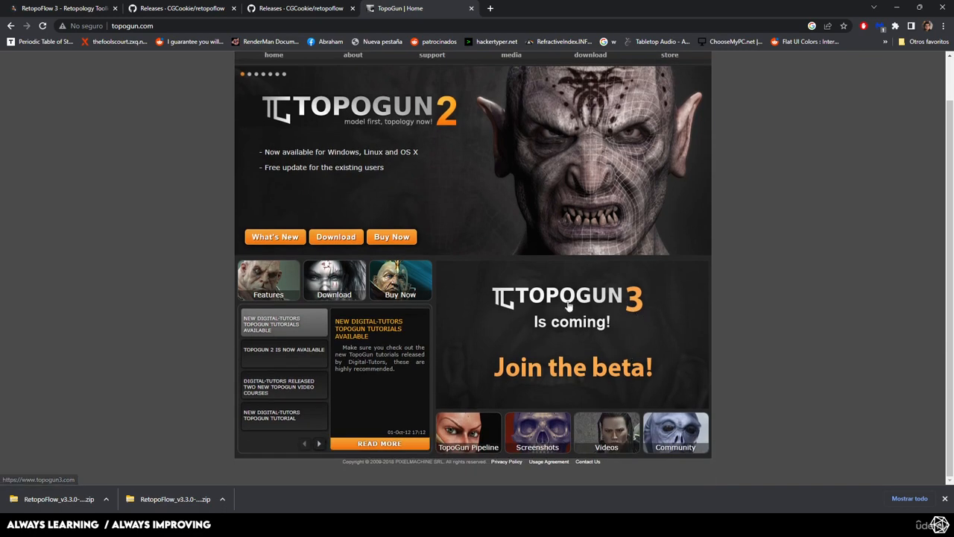
scroll(481, 189, up, 1)
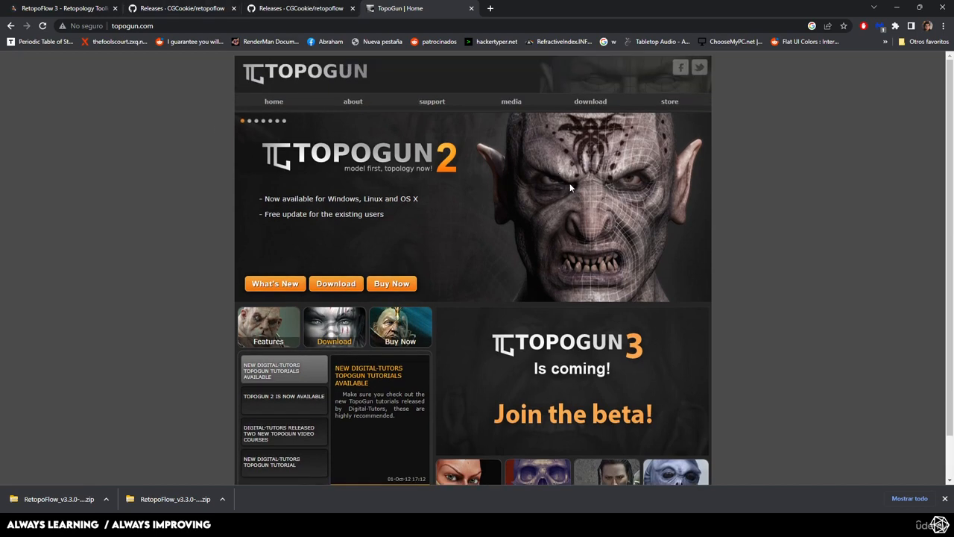
- Switch back to the Retopoflow 3 product page and examine its pricing options and introduction
click(63, 8)
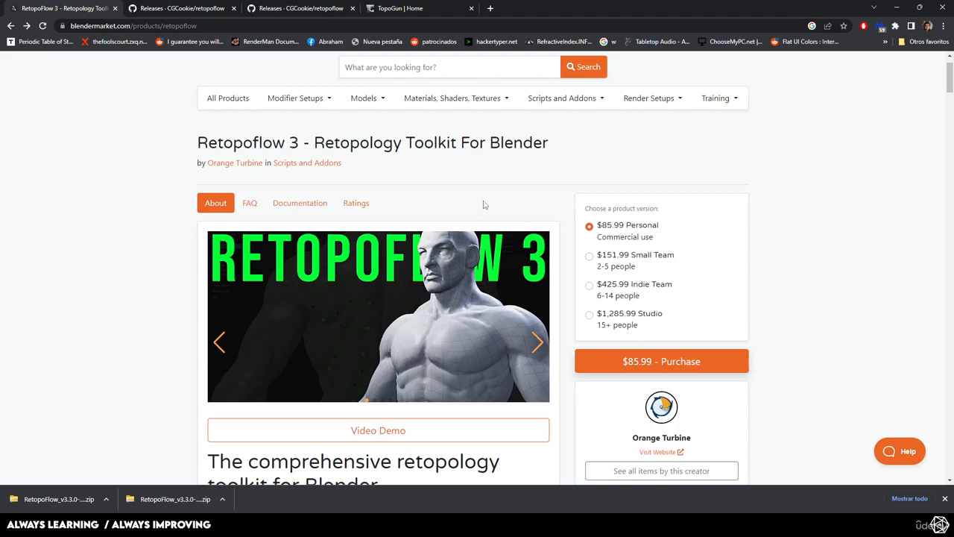
scroll(188, 198, down, 1)
scroll(560, 209, down, 4)
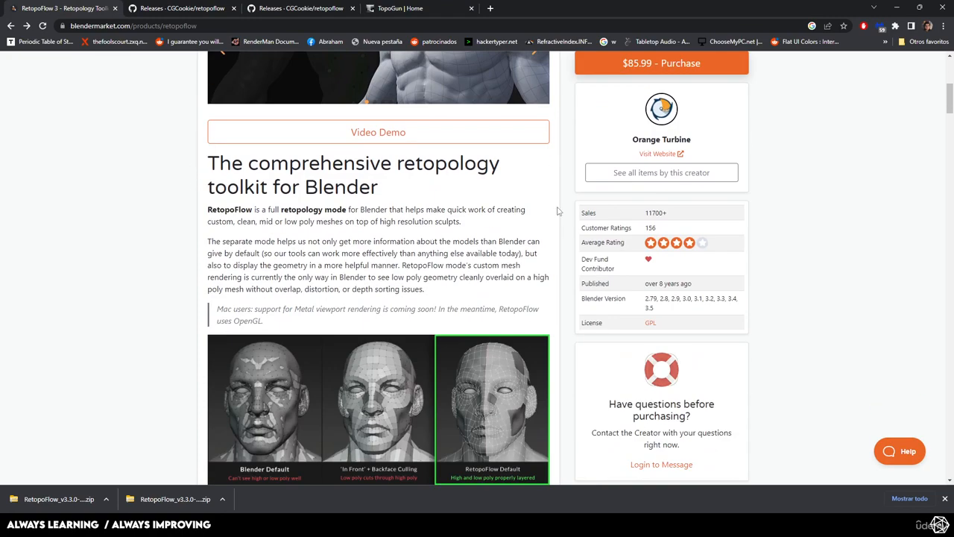
scroll(560, 209, up, 5)
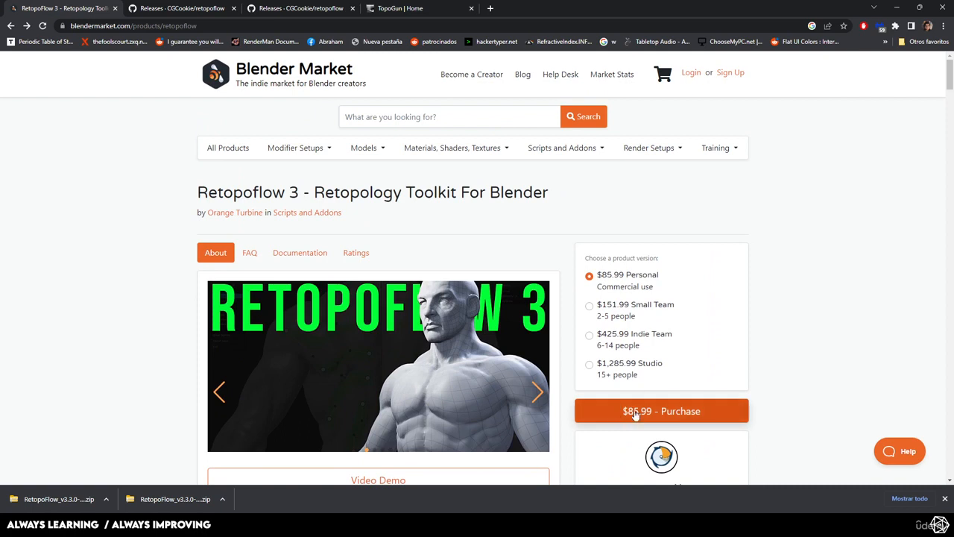
scroll(636, 410, down, 1)
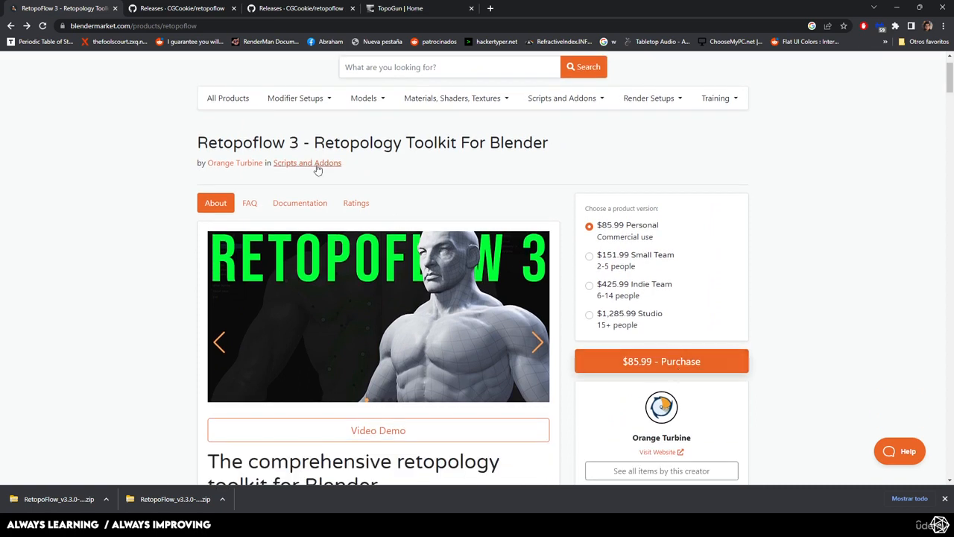
scroll(193, 266, down, 3)
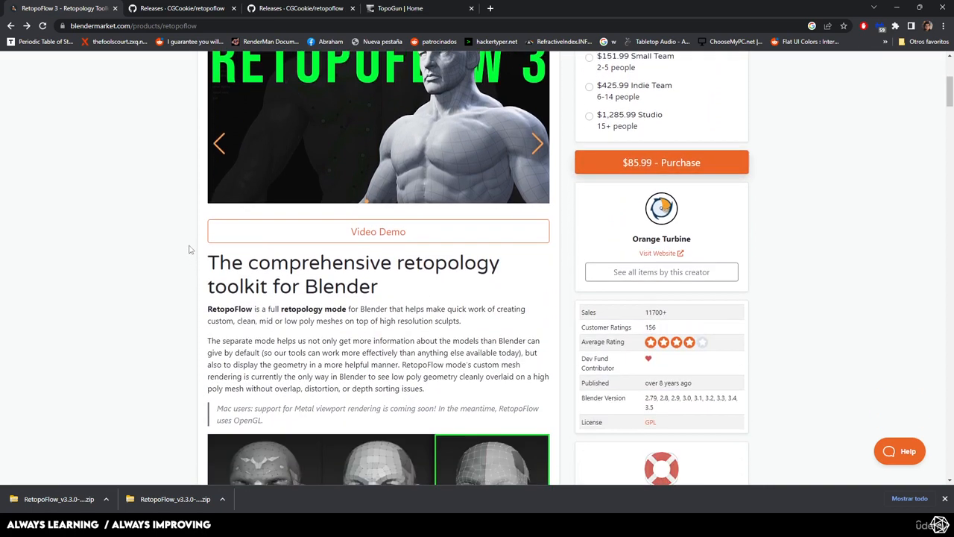
scroll(189, 244, up, 2)
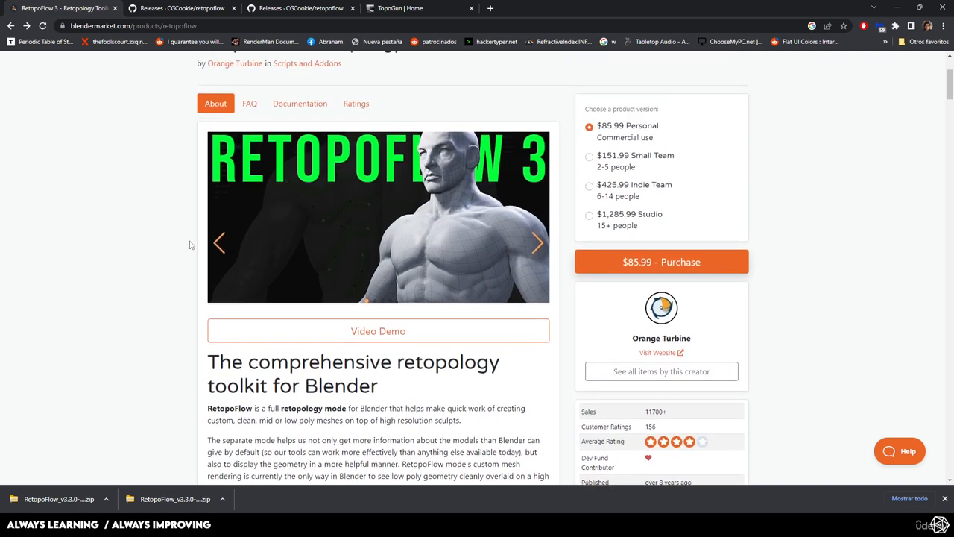
- Find the section on free RetopoFlow use for students and teachers and highlight its heading and educational-use text
scroll(189, 244, down, 6)
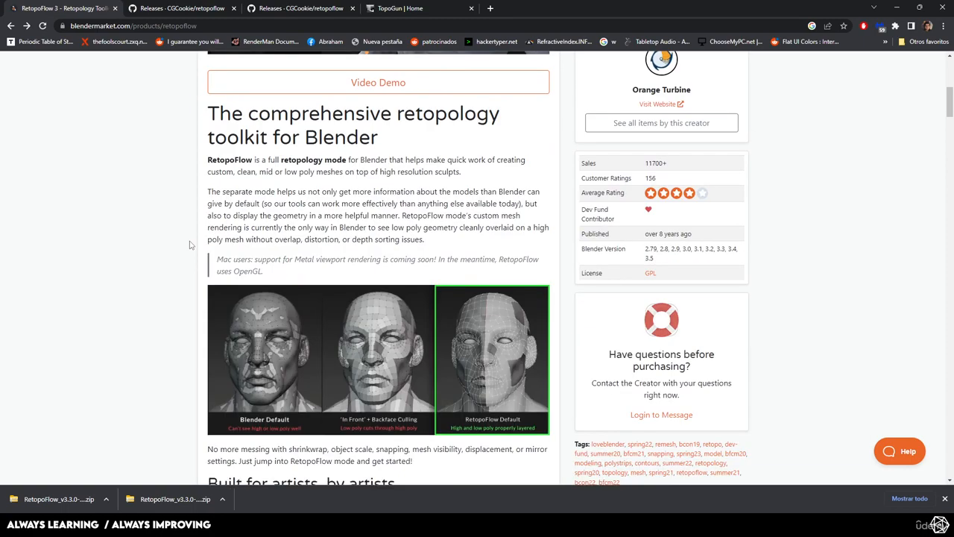
scroll(181, 241, down, 3)
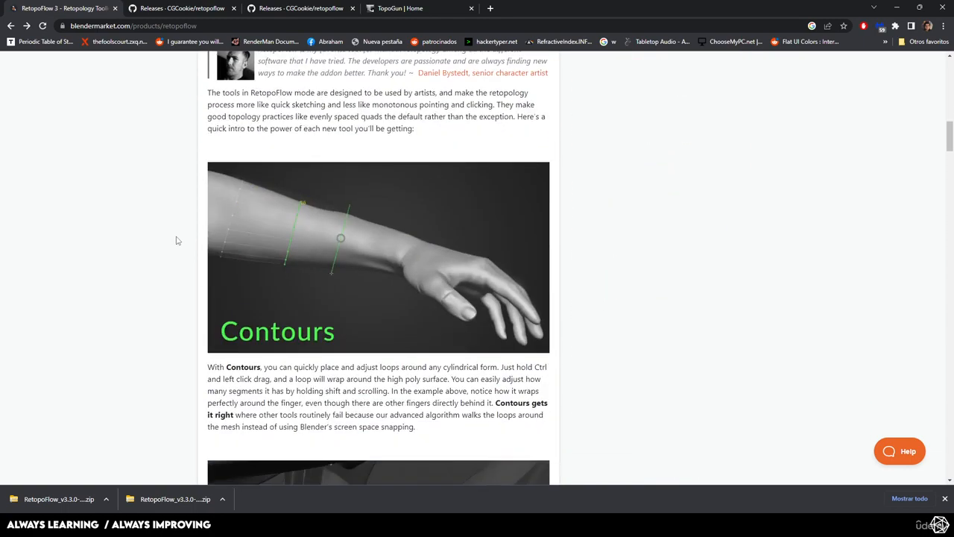
scroll(177, 240, down, 10)
scroll(178, 240, down, 15)
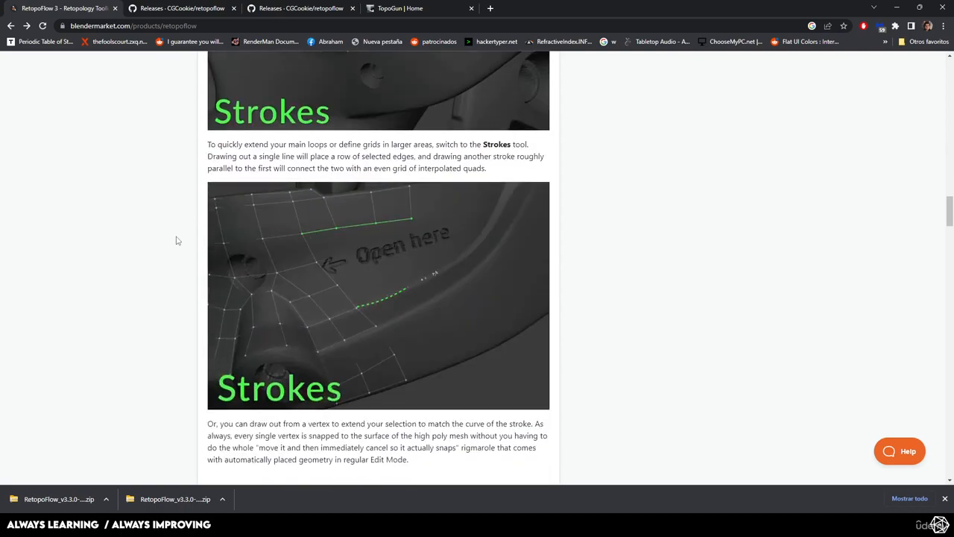
scroll(176, 242, down, 20)
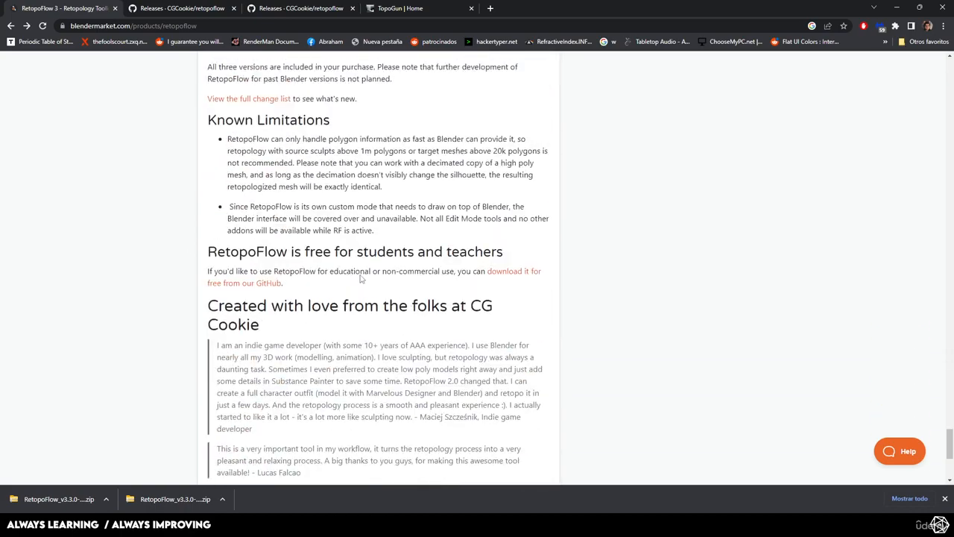
scroll(358, 273, up, 2)
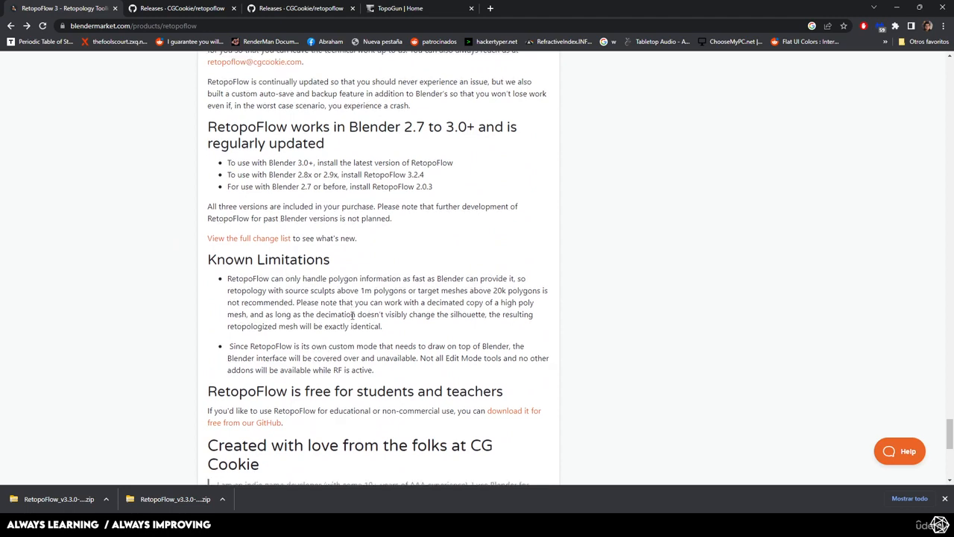
scroll(299, 216, down, 3)
drag(208, 197, 520, 191)
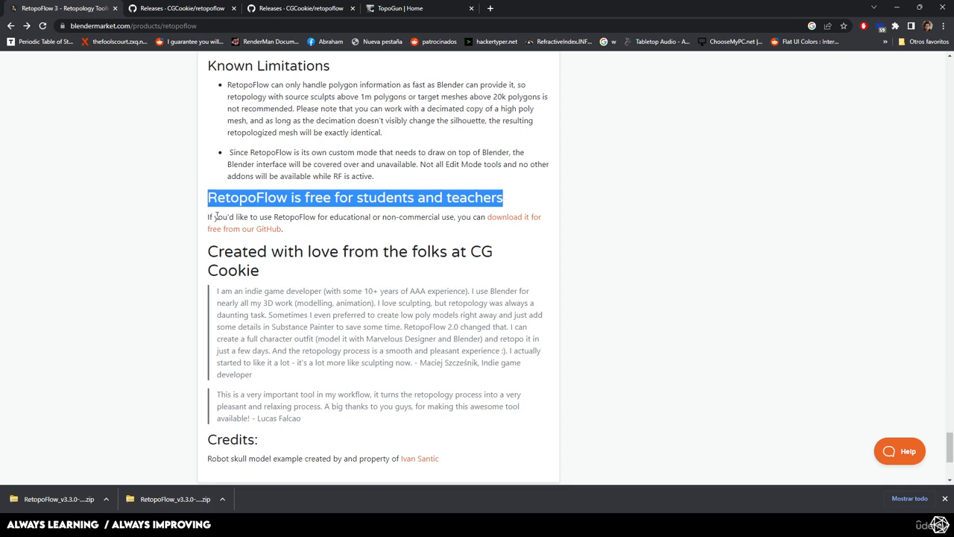
drag(203, 219, 409, 215)
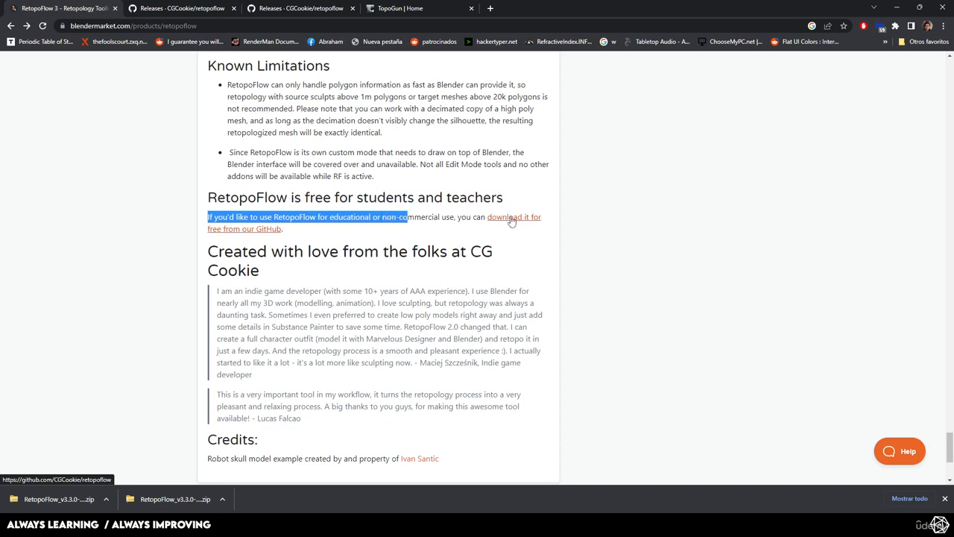
- Open RetopoFlow's GitHub repository from the free download link and read the educational-use terms in the README's Usage section
click(512, 218)
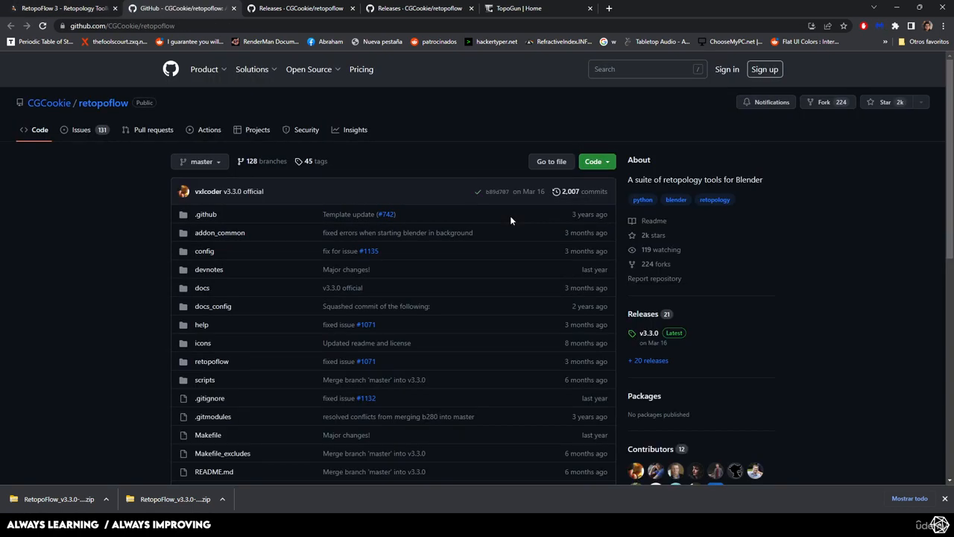
scroll(418, 283, down, 15)
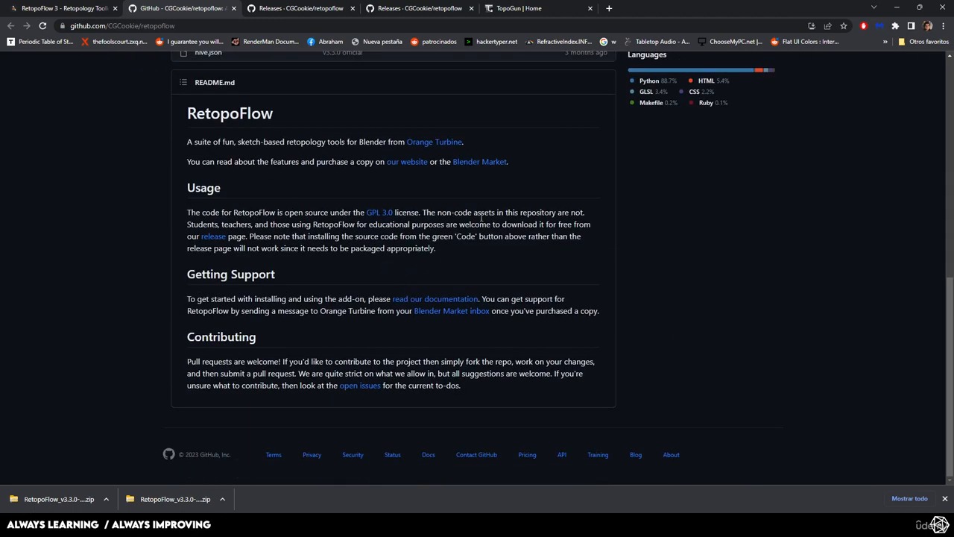
drag(314, 223, 512, 222)
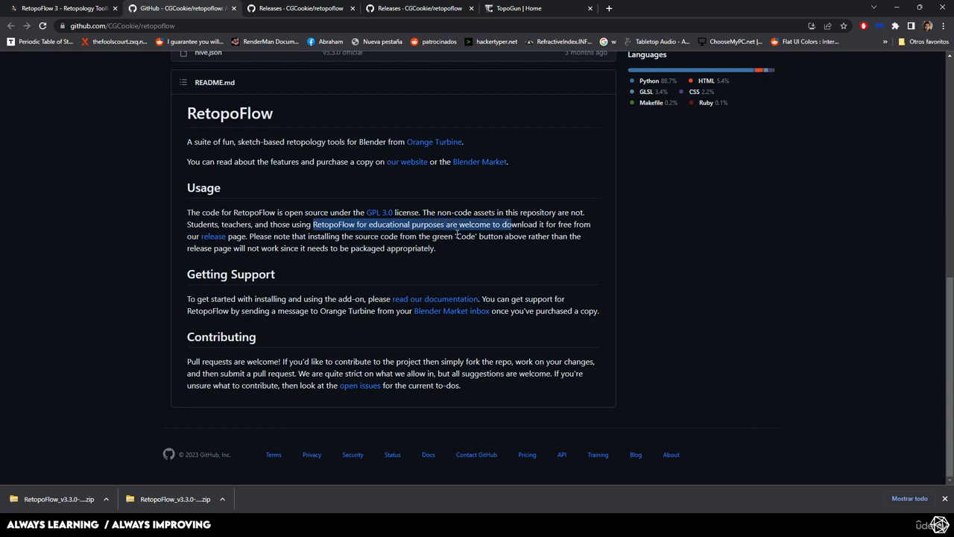
click(310, 229)
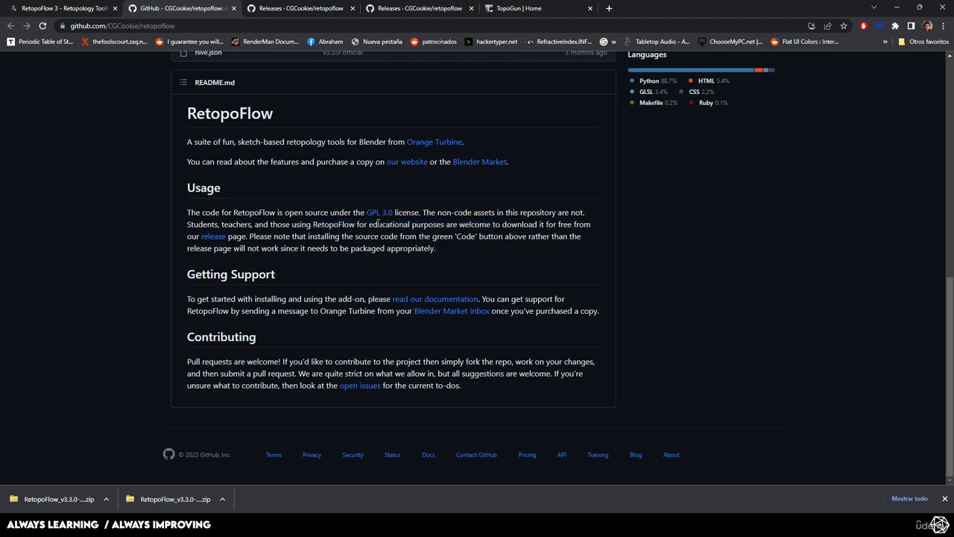
drag(400, 224, 520, 213)
- Open the repository's release page from the README and locate the downloadable assets of v3.3.0
click(212, 237)
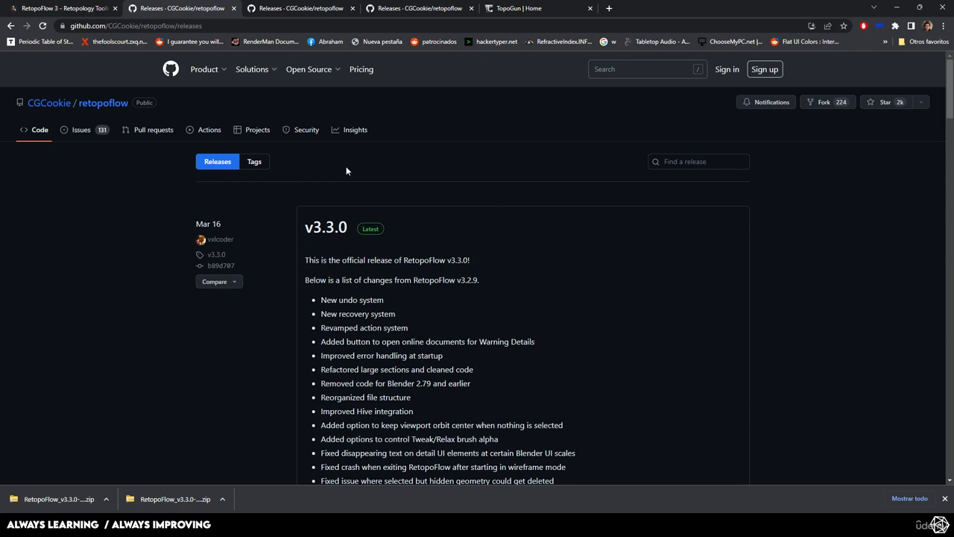
scroll(565, 230, down, 3)
scroll(565, 230, down, 1)
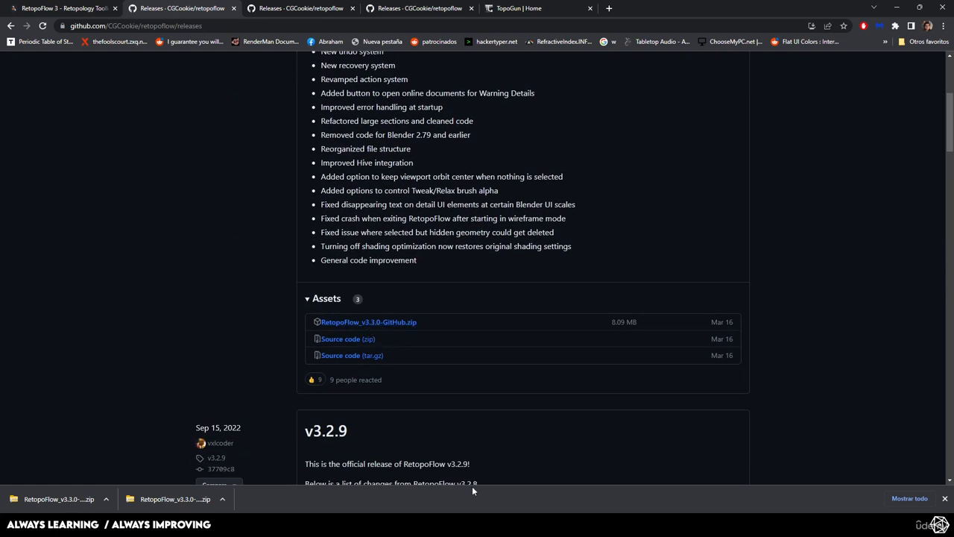
- Switch to Blender, start installing an add-on from the preferences and locate RetopoFlow_v3.3.0-GitHub (1).zip in the Downloads folder
key(alt+Tab)
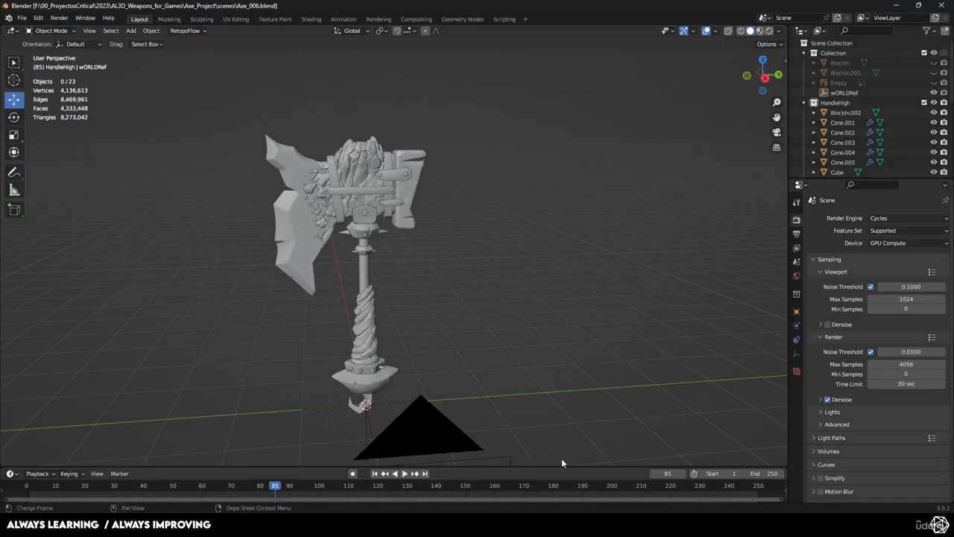
click(37, 19)
click(59, 159)
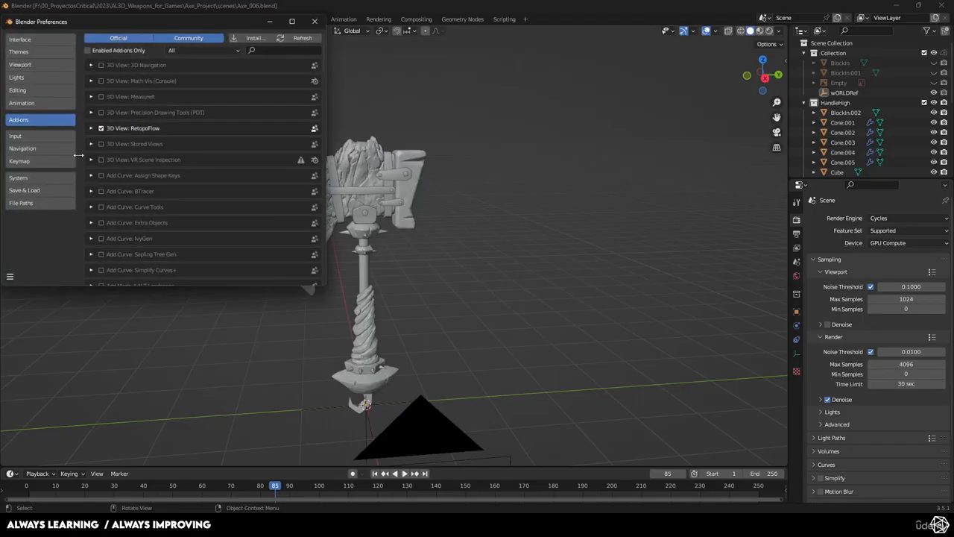
click(254, 36)
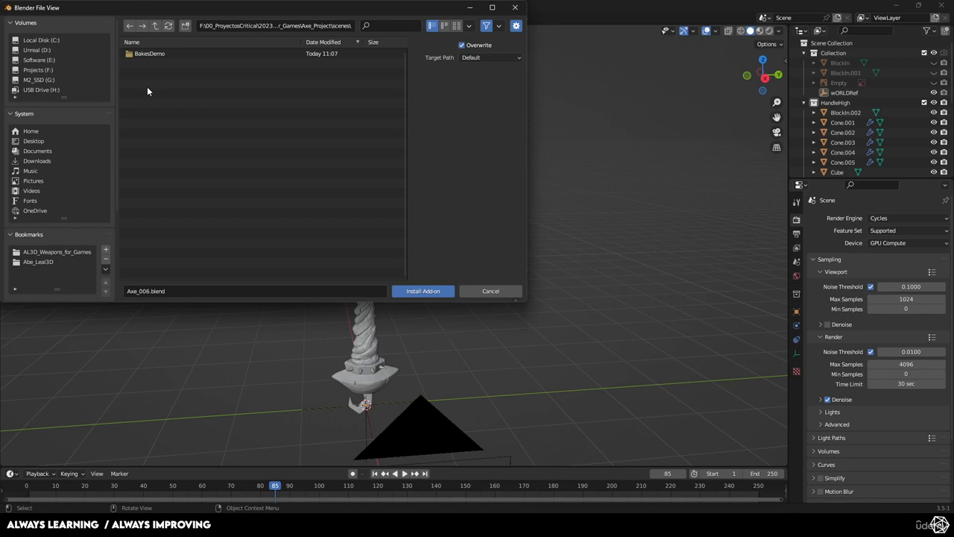
click(43, 160)
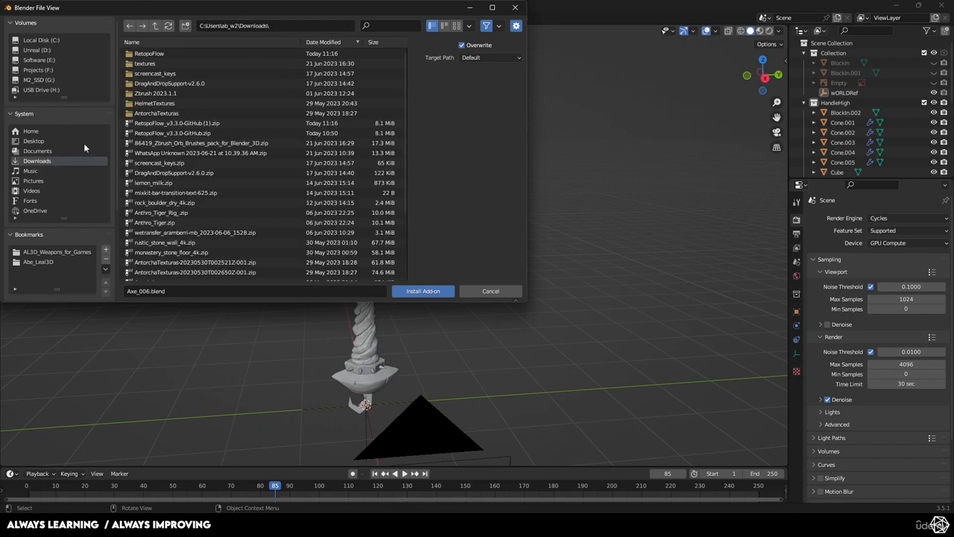
click(171, 123)
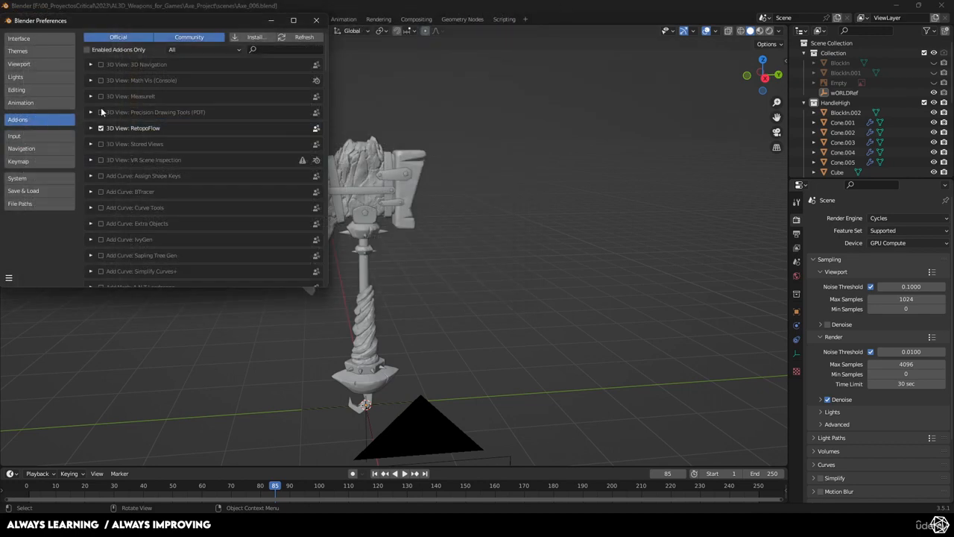
- Search the add-on list for "retopo" to check the RetopoFlow entry, and close the preferences
text(retopo)
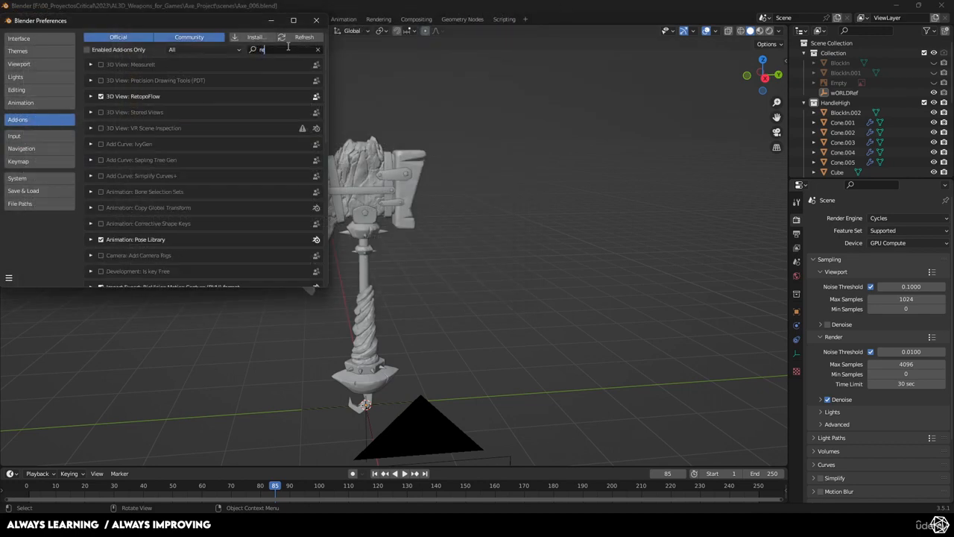
click(317, 20)
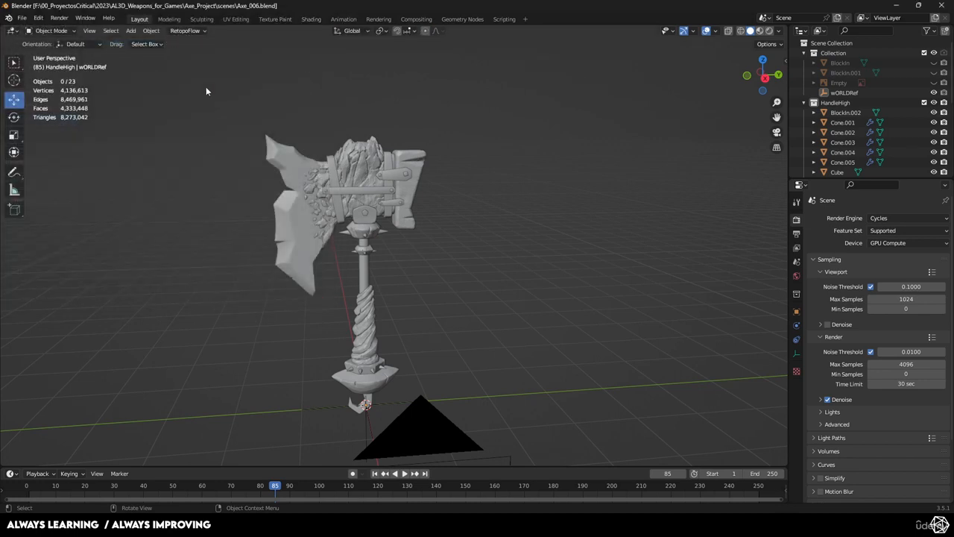
- Turn on the Screencast Keys display in the 3D viewport
scroll(320, 146, up, 6)
key(n)
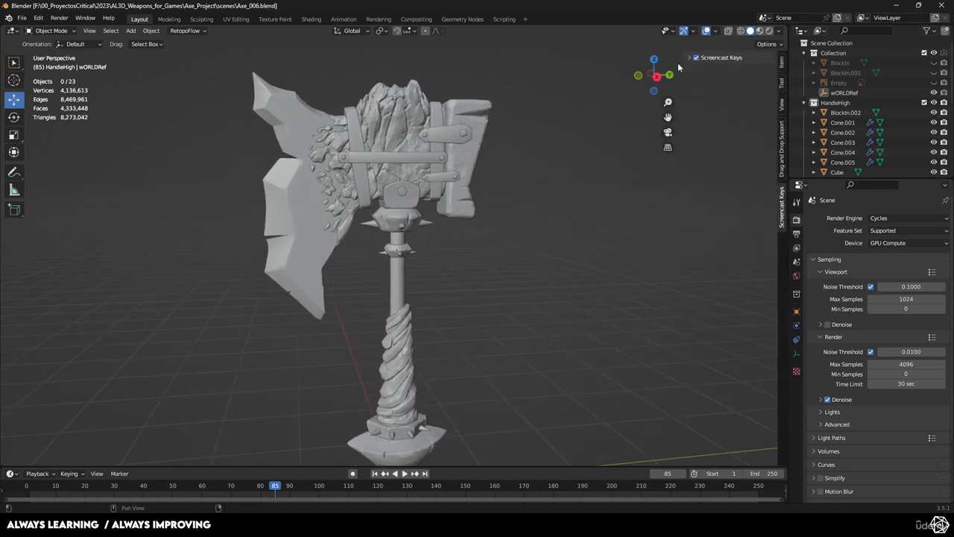
key(n)
- Examine the high-poly axe model as a whole and inspect its head from several angles
middle_drag(468, 163, 550, 249)
scroll(597, 230, up, 1)
scroll(628, 231, down, 3)
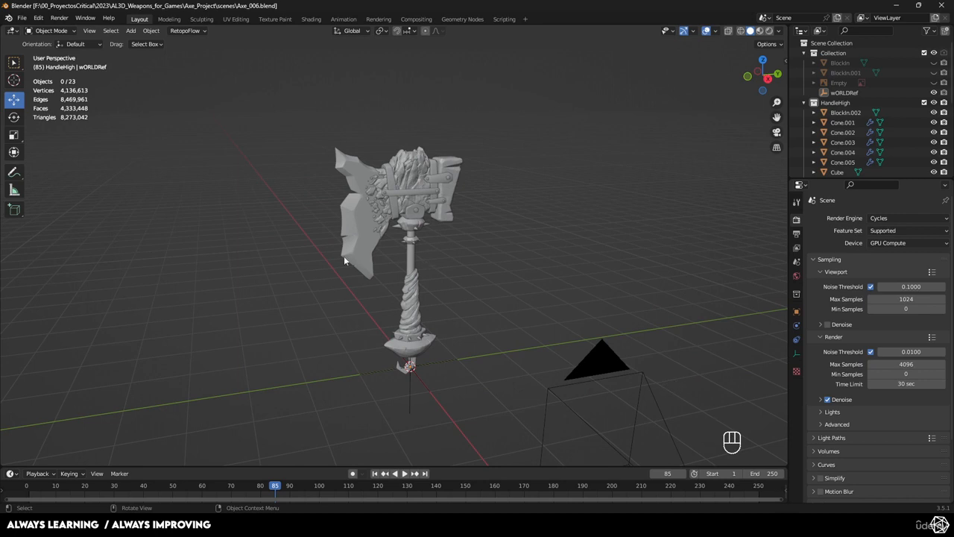
scroll(404, 221, up, 3)
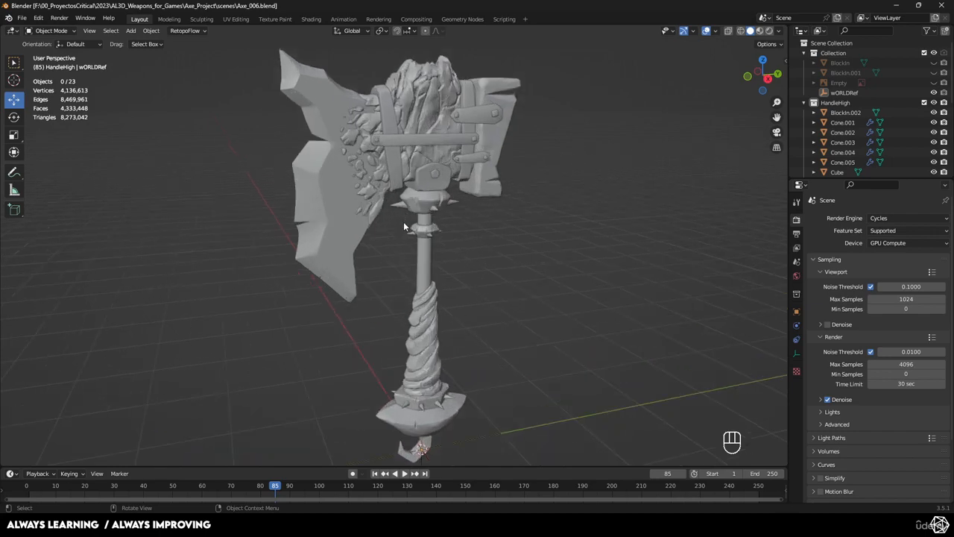
middle_drag(498, 187, 445, 185)
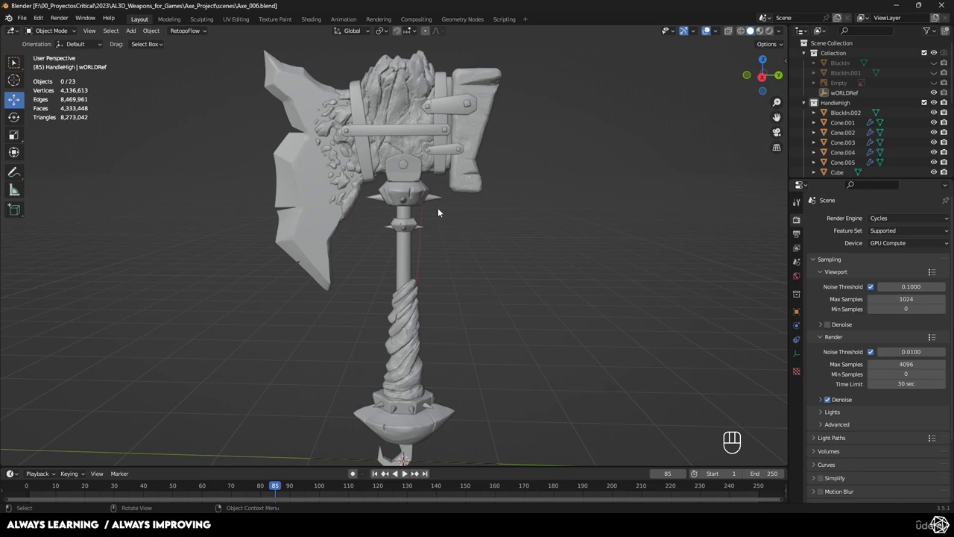
shift+middle_drag(527, 199, 515, 261)
scroll(514, 260, up, 2)
- Select the stone hammer block at the back of the axe head and rename it Hammer
click(501, 130)
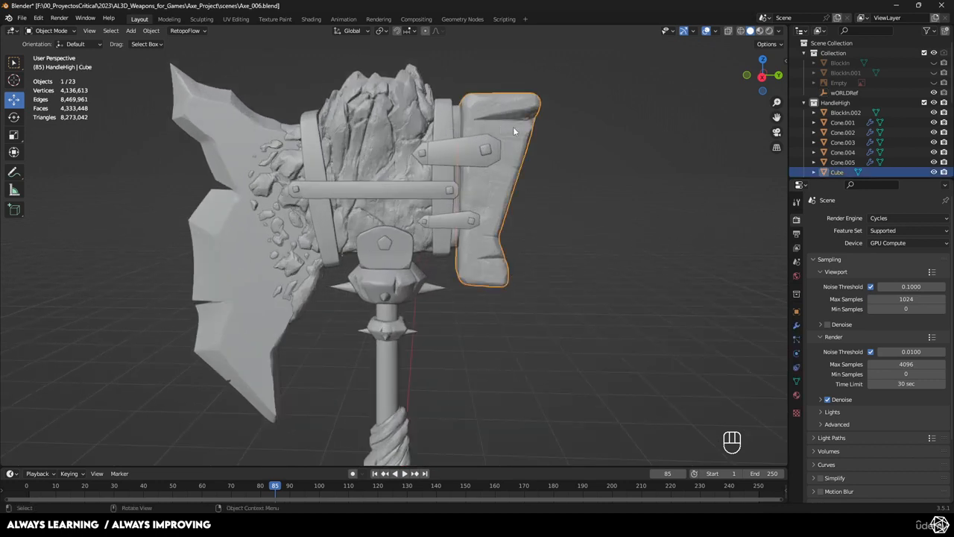
middle_drag(511, 132, 414, 187)
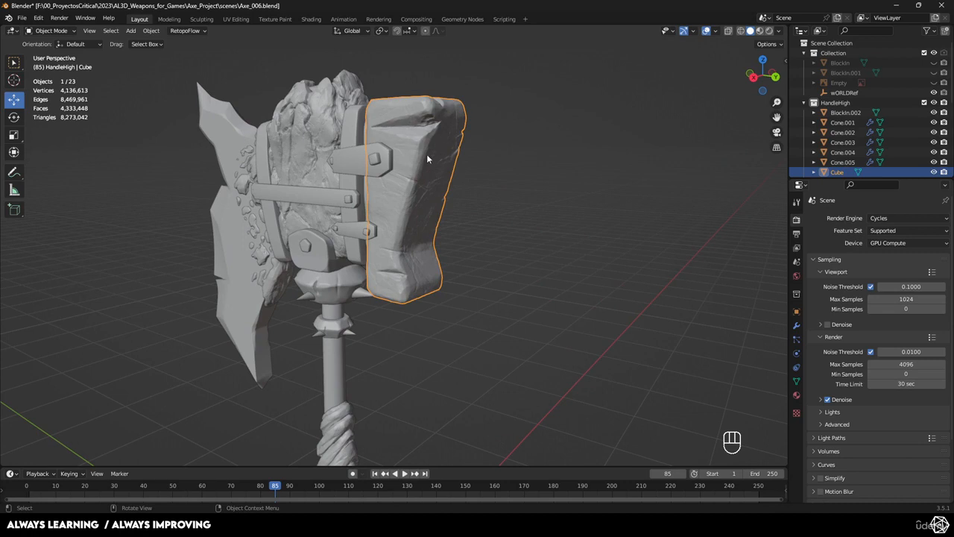
double_click(838, 172)
scroll(836, 173, down, 3)
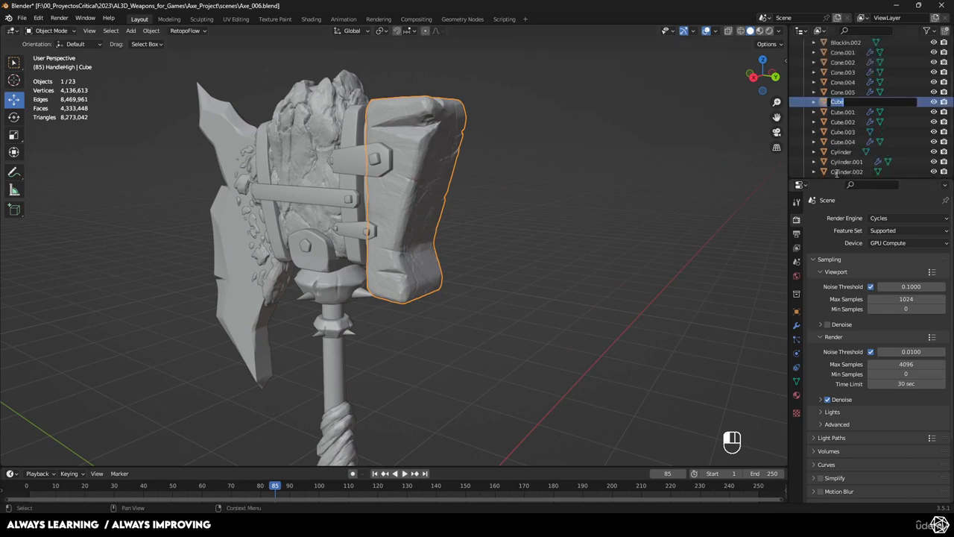
text(Hammer)
key(Return)
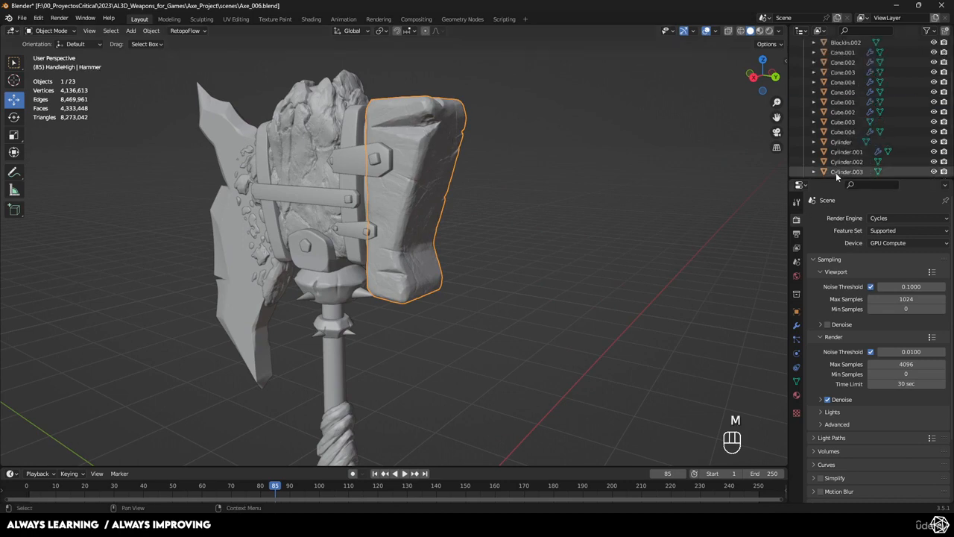
- Extend the Hammer object's name to Hammer_high in the outliner
scroll(841, 124, down, 4)
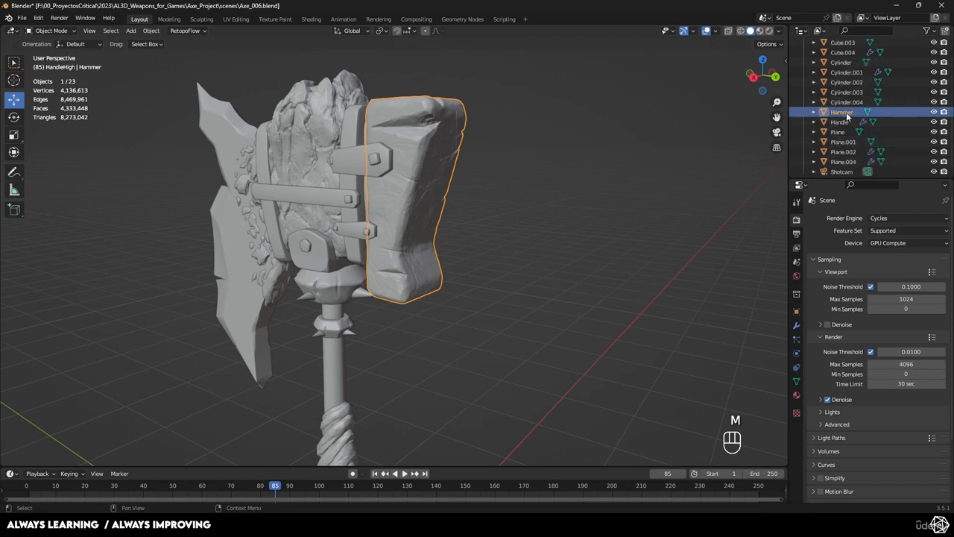
double_click(843, 112)
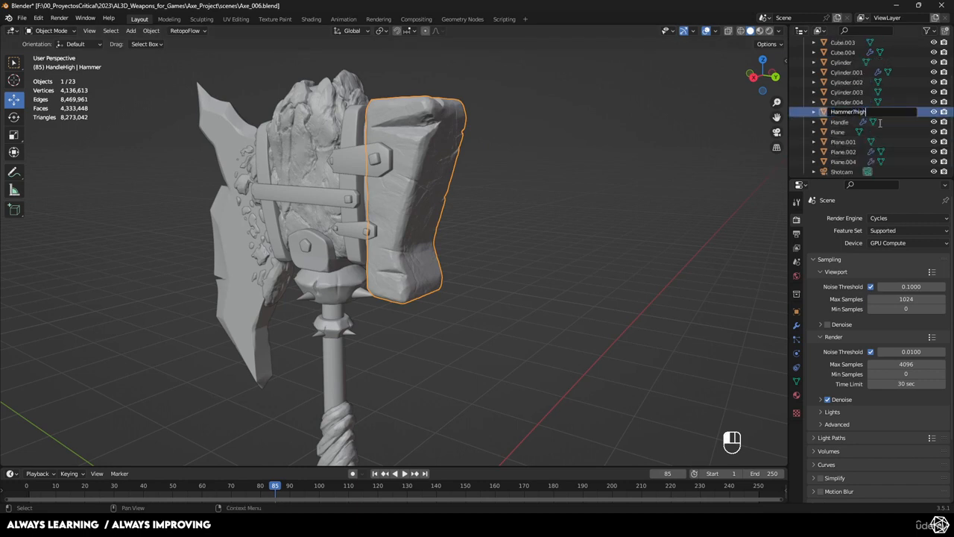
key(BackSpace)
key(BackSpace)
key(BackSpace)
key(BackSpace)
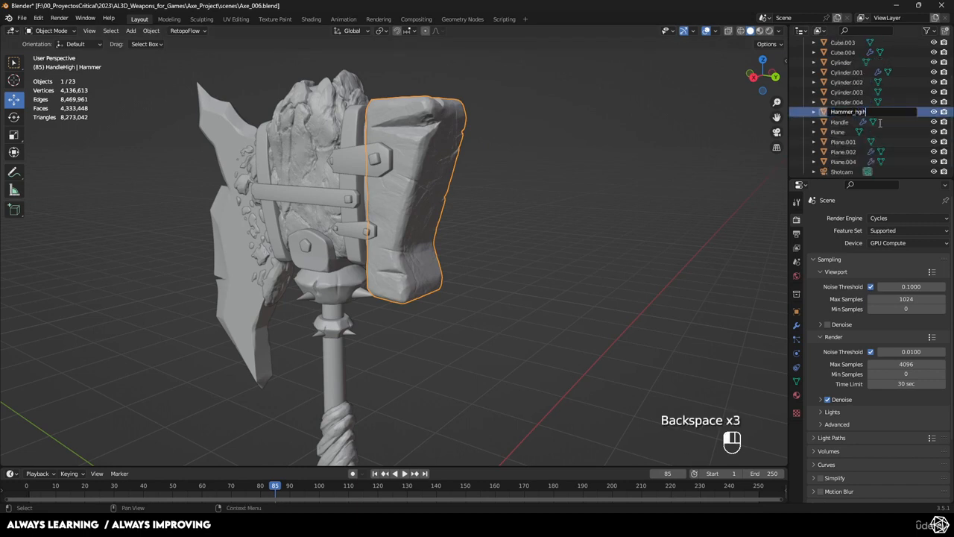
key(BackSpace)
key(BackSpace)
text(igh)
key(Return)
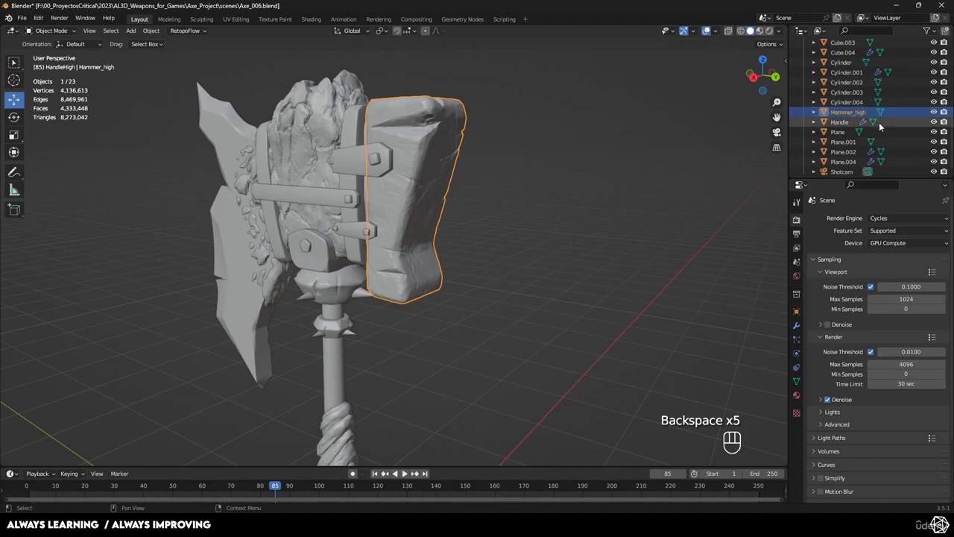
- Check RetopoFlow's warnings and options for creating a new target, and isolate Hammer_high in local view
middle_drag(574, 177, 438, 143)
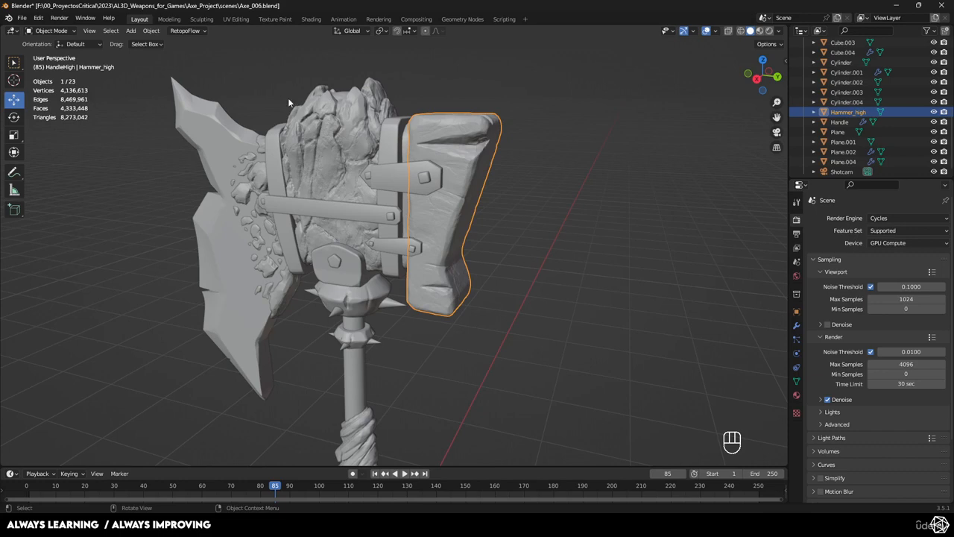
click(187, 31)
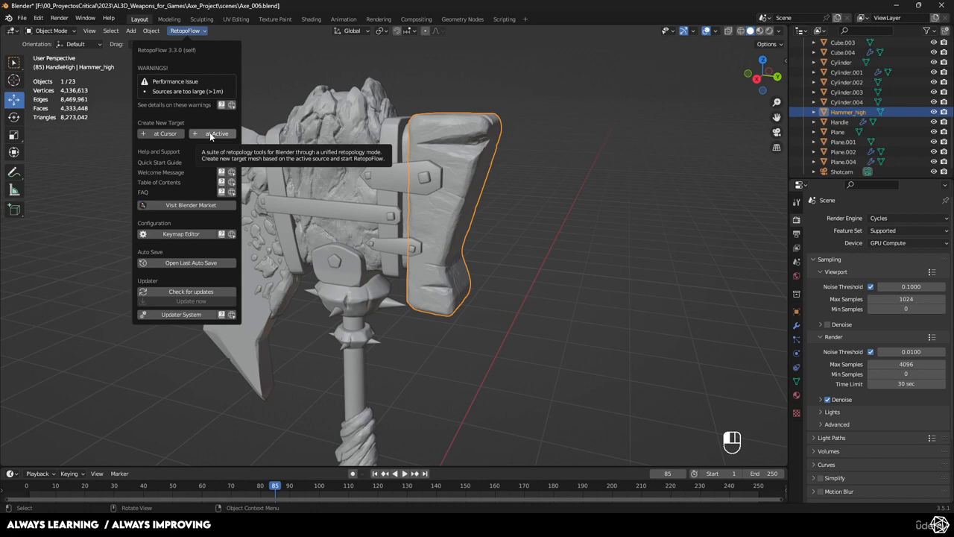
middle_drag(455, 149, 481, 154)
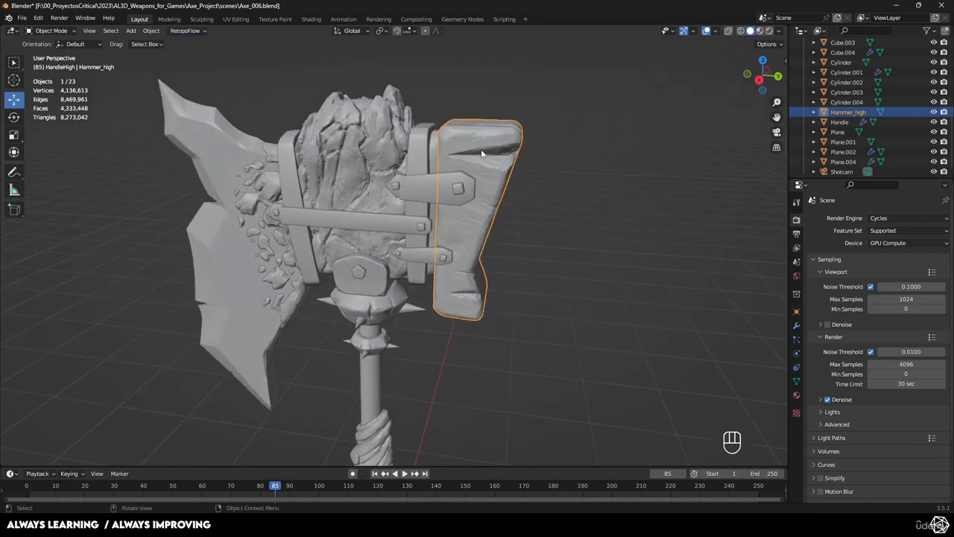
key(KP_Divide)
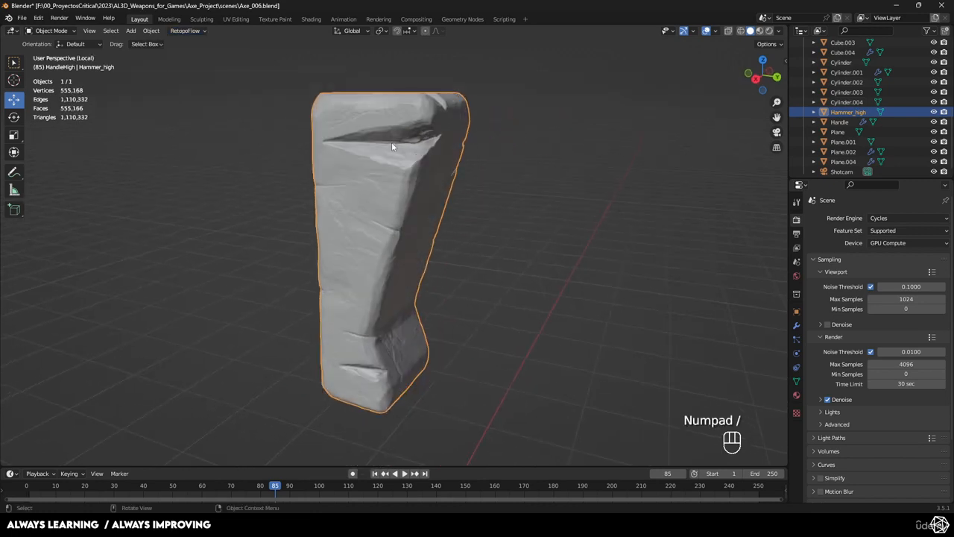
- Recheck RetopoFlow's warnings with only the isolated hammer as the source
click(176, 32)
click(193, 32)
middle_drag(410, 156, 429, 179)
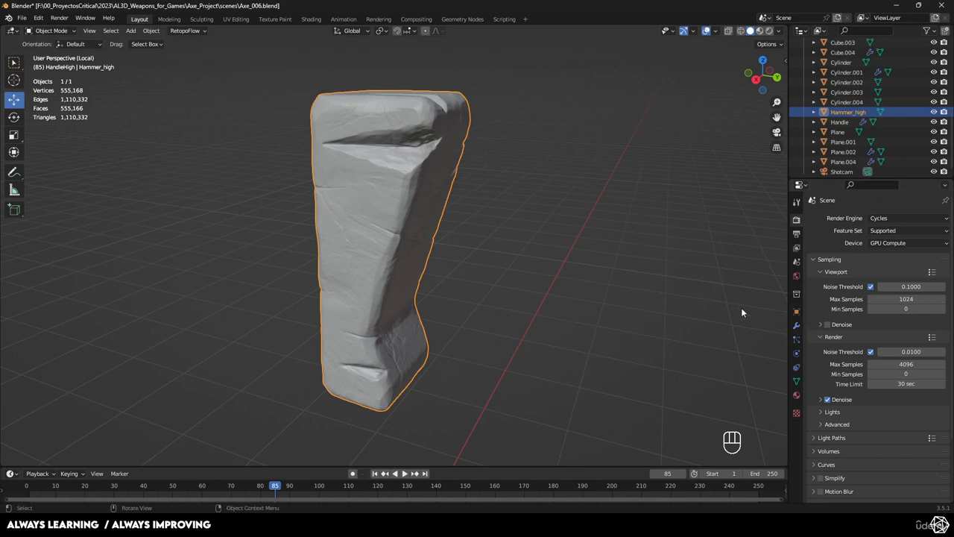
- Add a Decimate modifier to Hammer_high and set its collapse ratio to 0.3
click(796, 326)
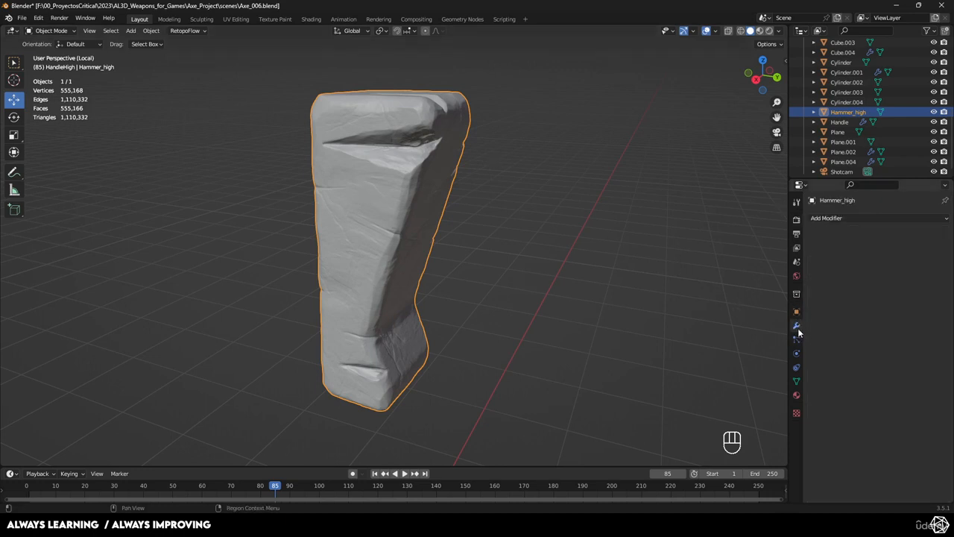
click(828, 219)
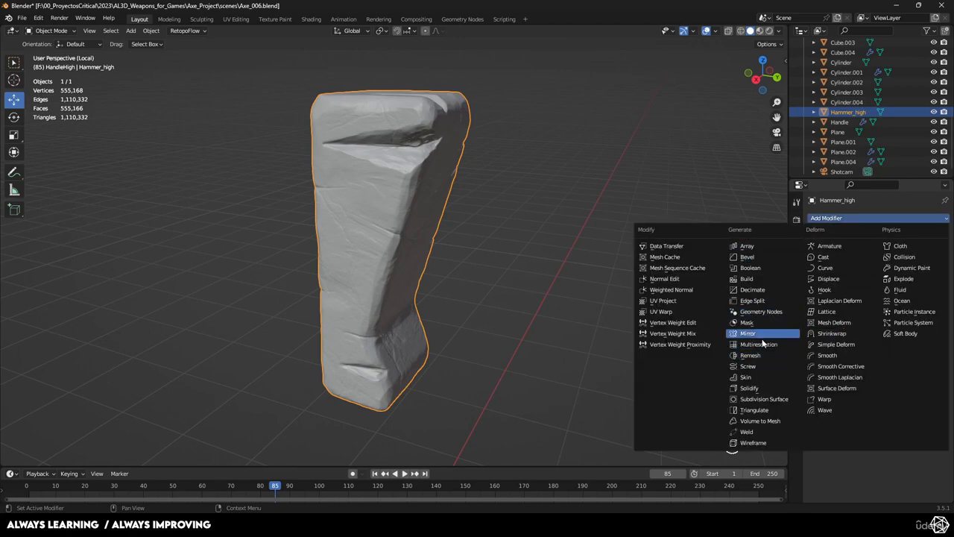
click(762, 289)
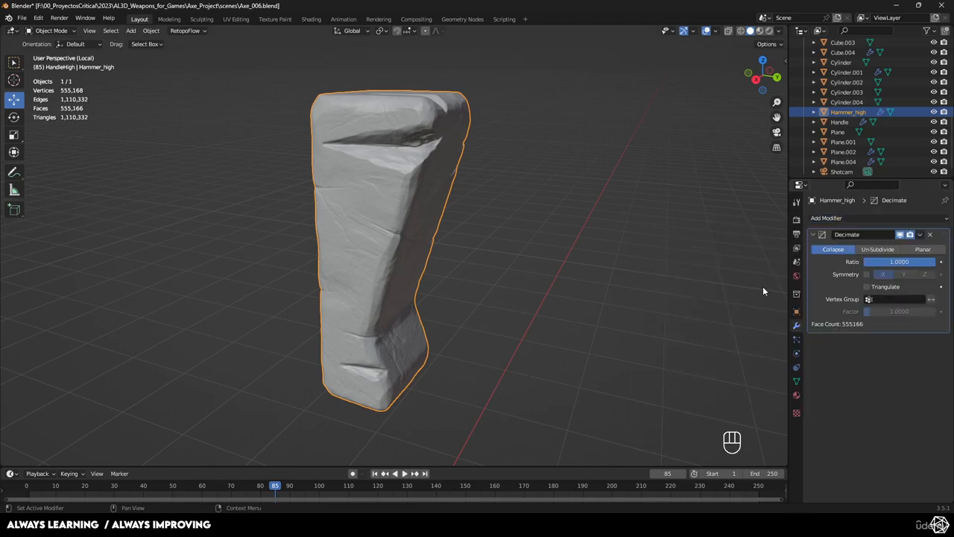
click(918, 263)
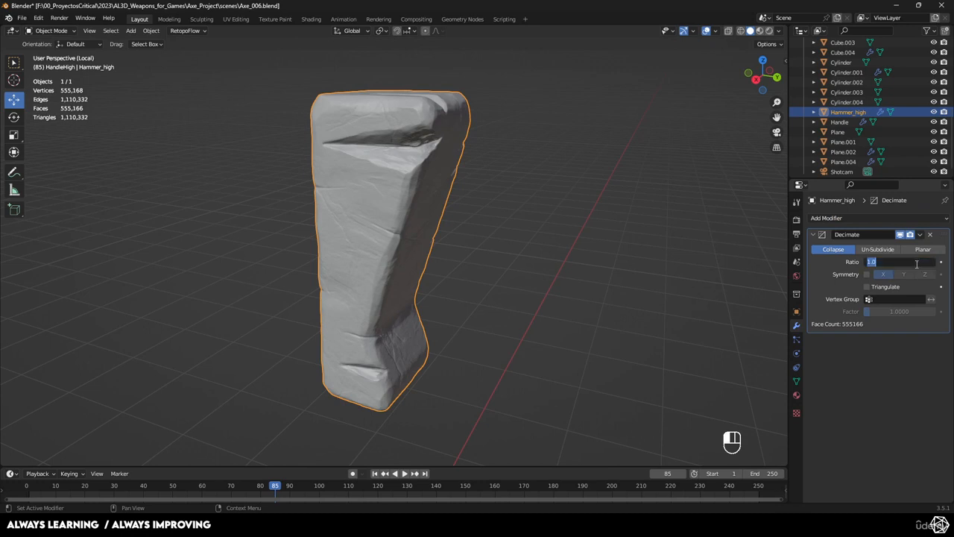
text(.3)
key(Return)
- Review the decimated hammer's triangle statistics and inspect its surface detail from several angles
middle_drag(620, 300, 616, 280)
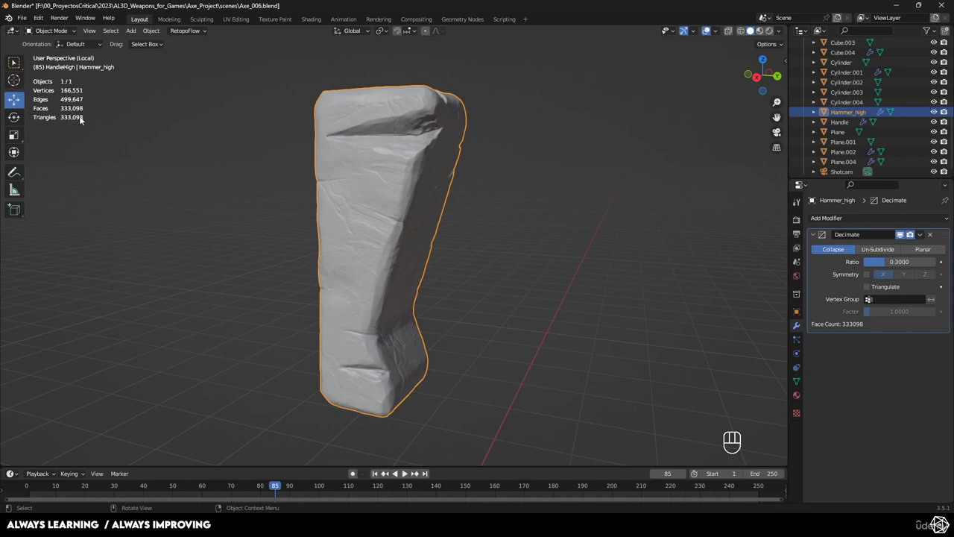
scroll(421, 119, up, 4)
scroll(436, 118, down, 4)
scroll(480, 196, up, 4)
scroll(428, 193, down, 4)
middle_drag(405, 187, 631, 243)
middle_drag(429, 220, 402, 186)
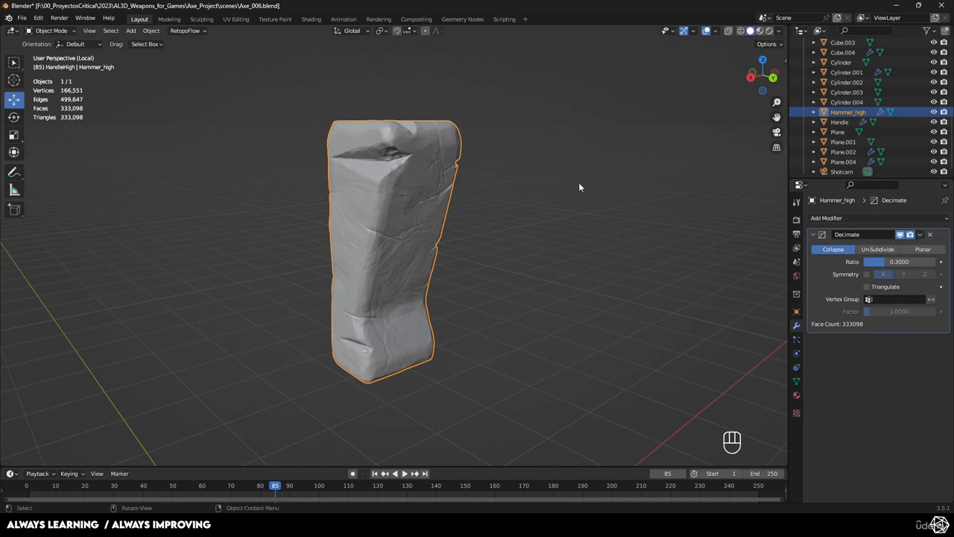
- Save the scene as a new incremental version named Axe_007.blend
click(21, 18)
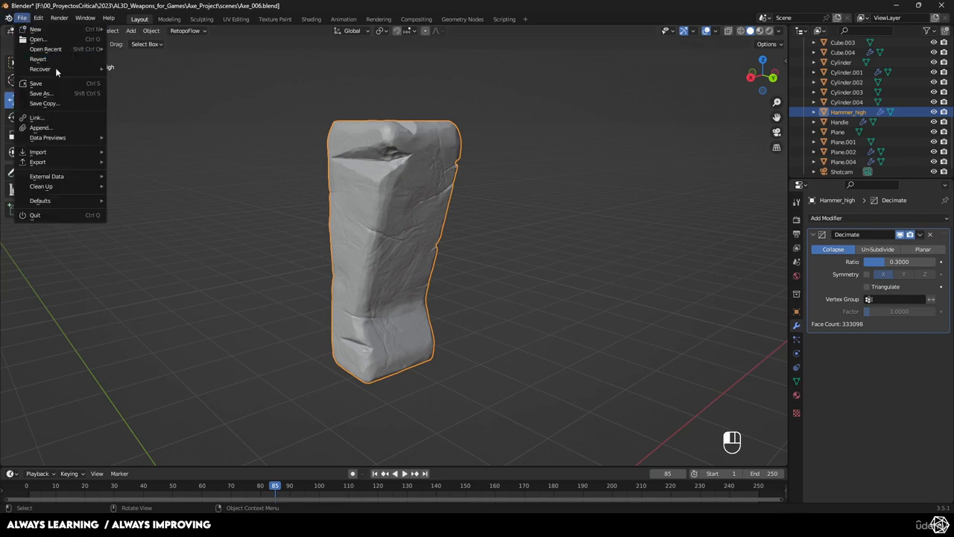
click(89, 92)
click(594, 396)
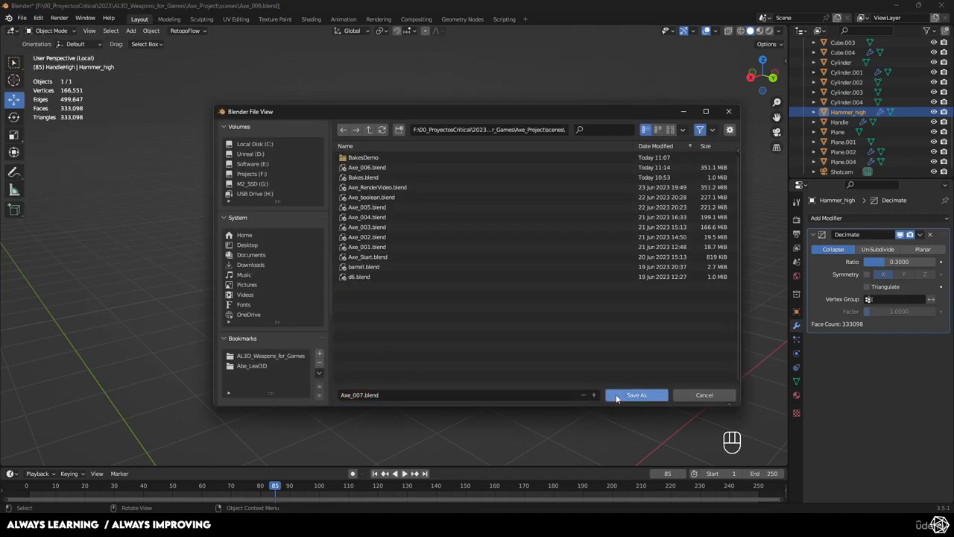
click(615, 397)
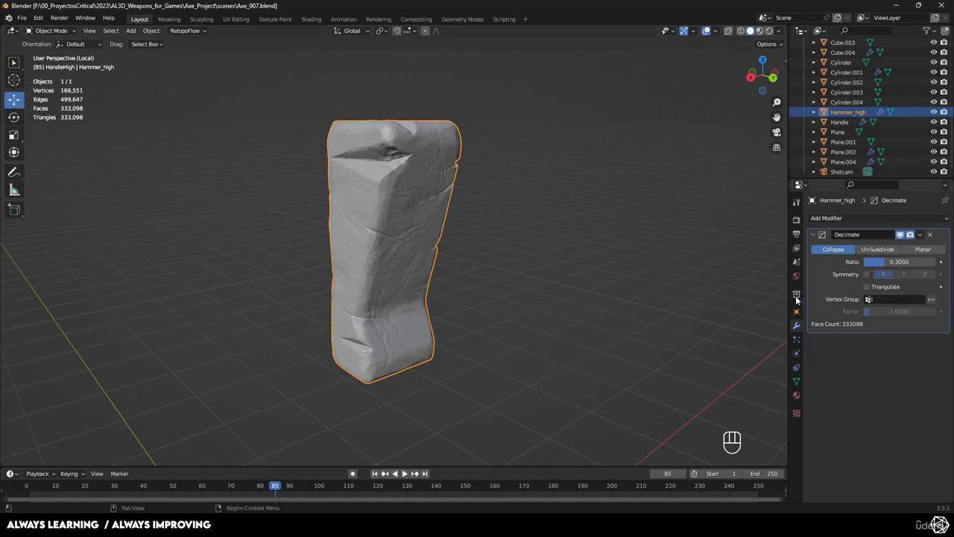
- Apply the Decimate modifier on Hammer_high
click(920, 235)
click(900, 247)
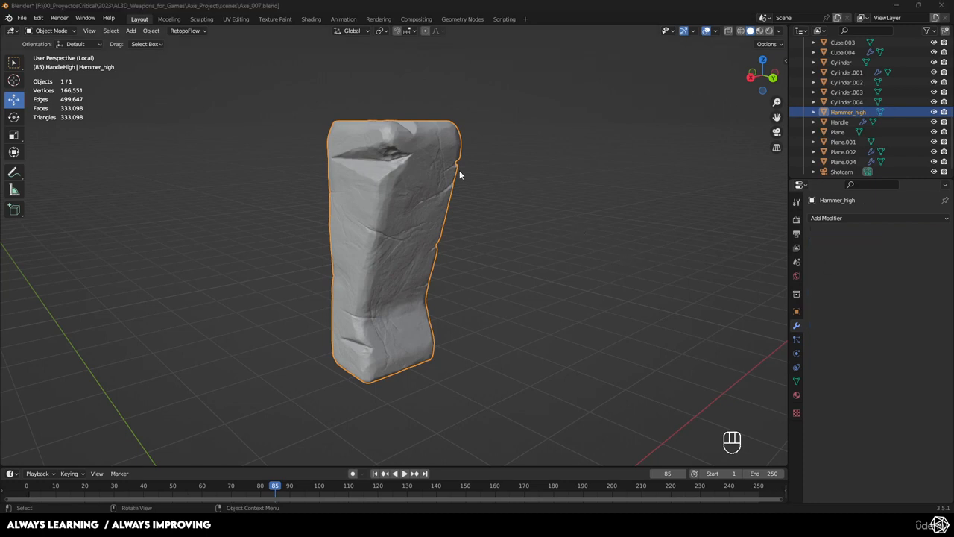
scroll(478, 199, up, 2)
middle_drag(451, 207, 471, 214)
scroll(442, 188, up, 1)
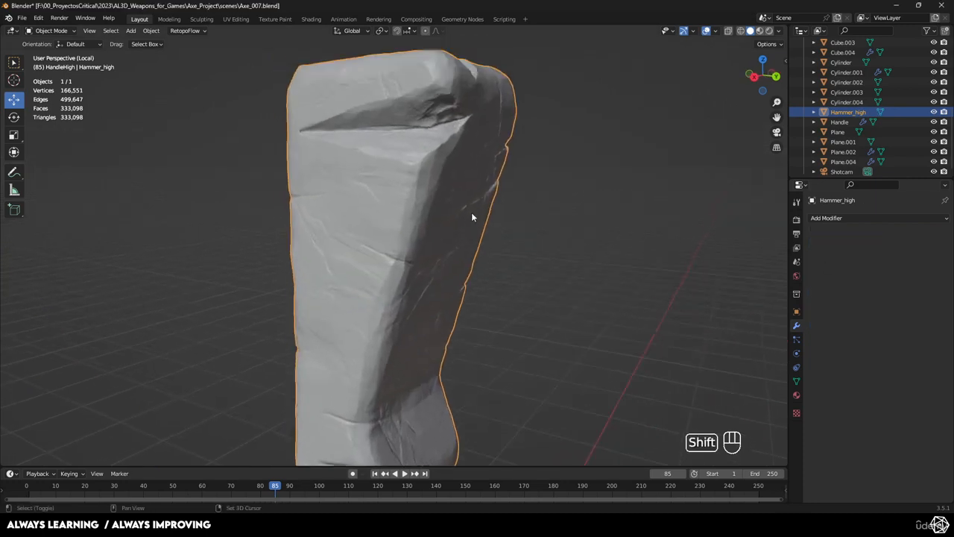
- Start RetopoFlow with a new target created at the active Hammer_high object and dismiss the welcome note
scroll(471, 213, down, 3)
click(187, 30)
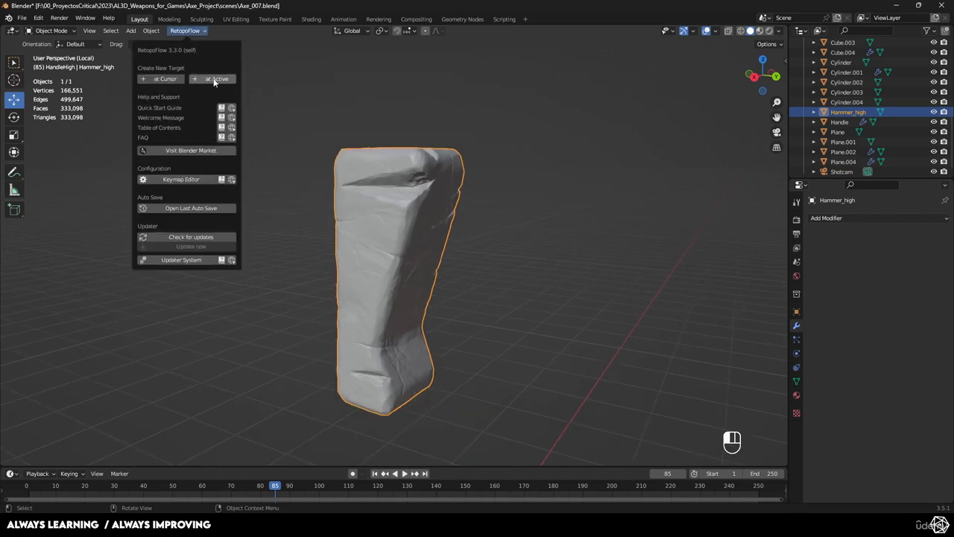
click(214, 79)
click(214, 80)
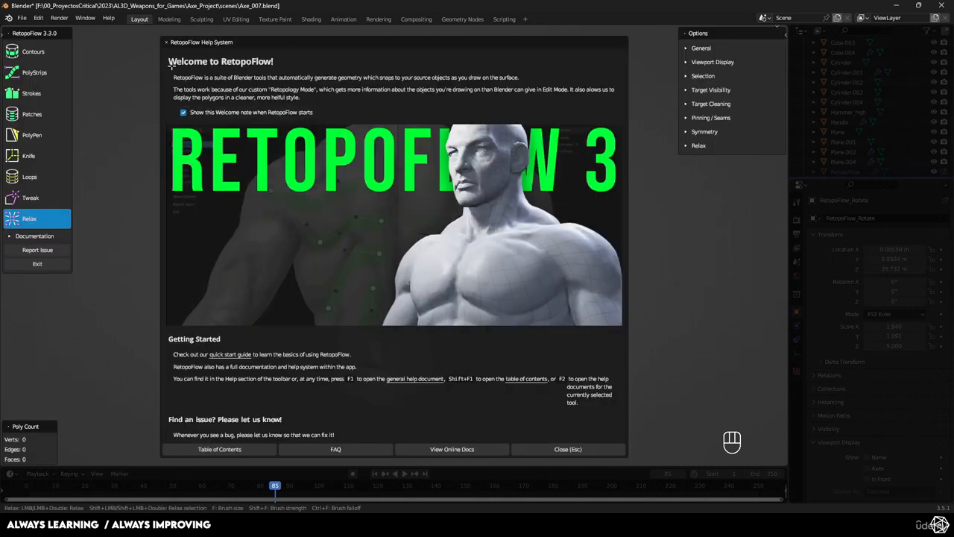
click(566, 449)
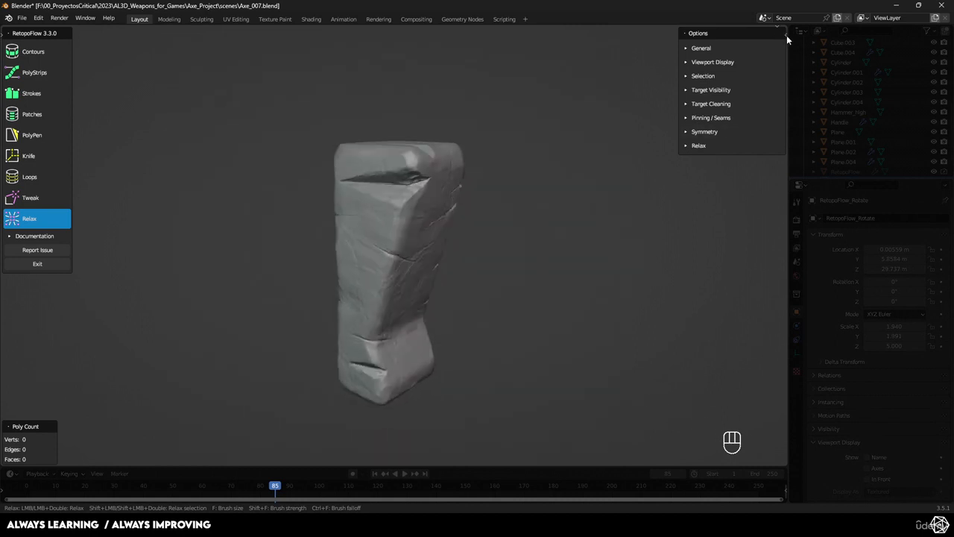
key(n)
key(n)
key(n)
key(n)
click(686, 63)
click(686, 62)
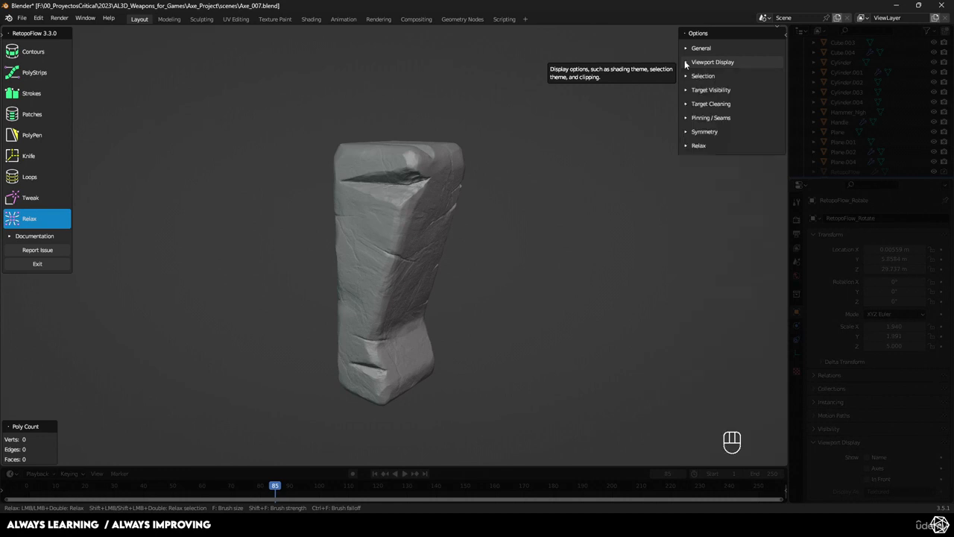
- Examine the hammer's overall form and the large crack near its upper end from several angles
mouse_move(323, 185)
middle_down()
mouse_move(472, 213)
mouse_move(440, 209)
mouse_move(497, 206)
mouse_move(507, 237)
mouse_move(429, 203)
middle_up()
scroll(495, 210, up, 4)
scroll(500, 223, down, 5)
scroll(429, 203, up, 3)
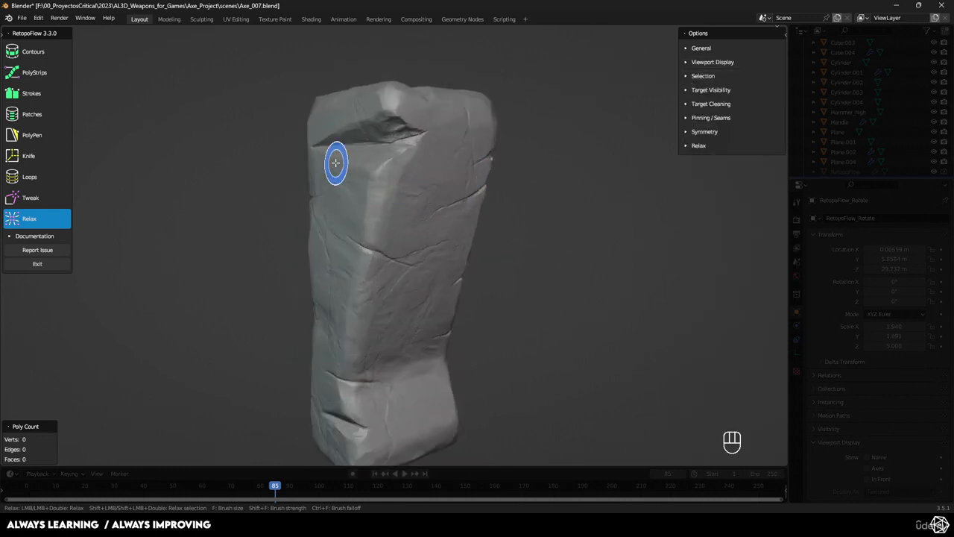
scroll(269, 202, down, 1)
shift+middle_drag(269, 202, 276, 169)
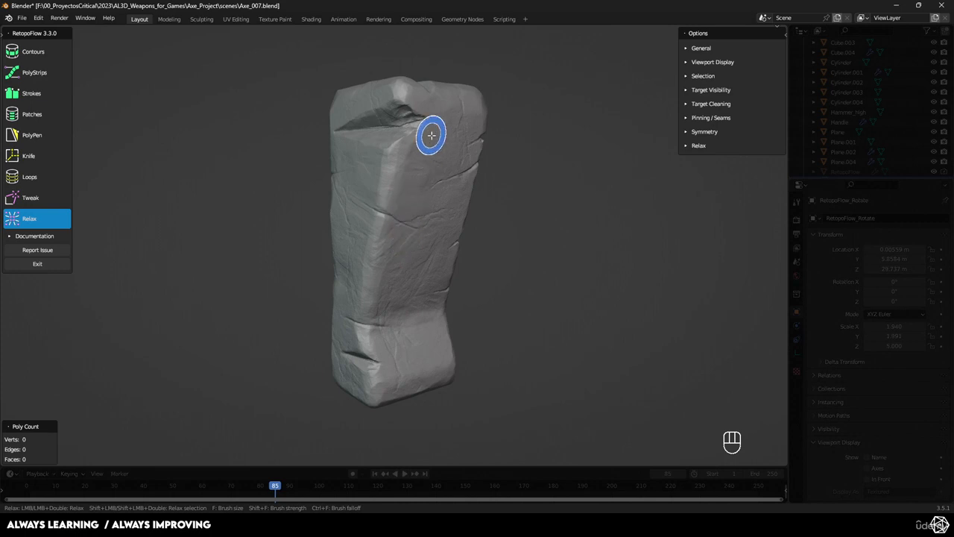
mouse_move(428, 132)
middle_down()
mouse_move(425, 171)
mouse_move(451, 198)
middle_up()
scroll(447, 190, up, 4)
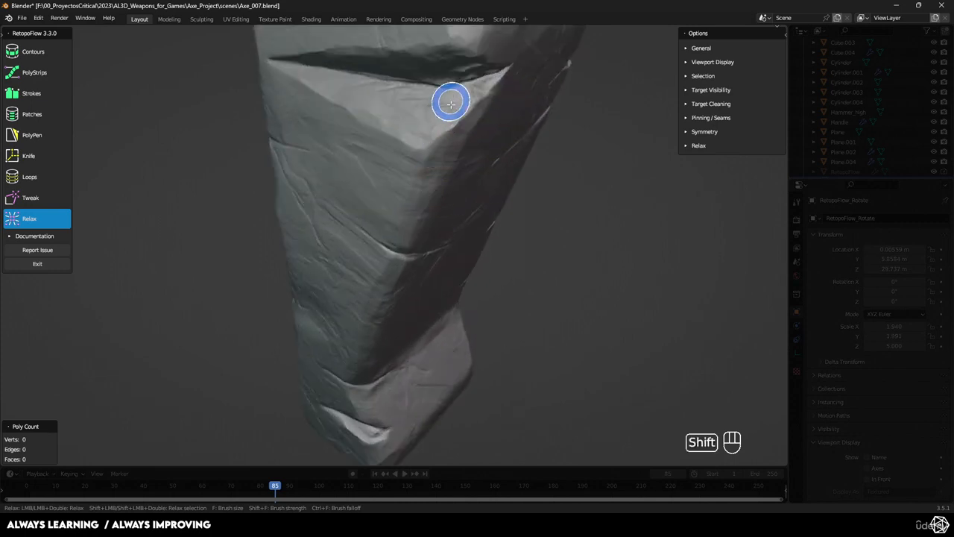
shift+middle_drag(447, 100, 433, 186)
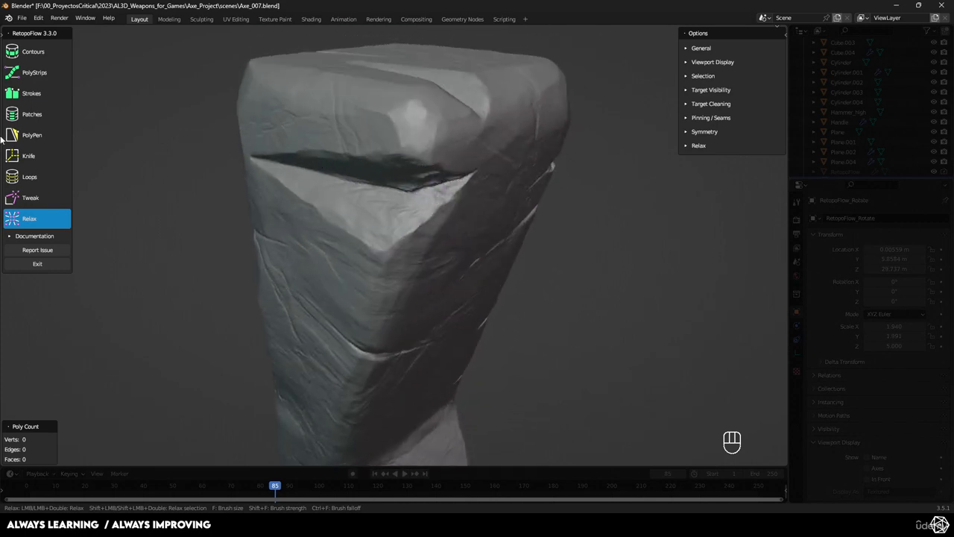
- Draw the first quad with PolyPen on the hammer's flat face, just above the narrow end of the large crack
click(43, 137)
middle_drag(406, 155, 366, 134)
ctrl+click(359, 142)
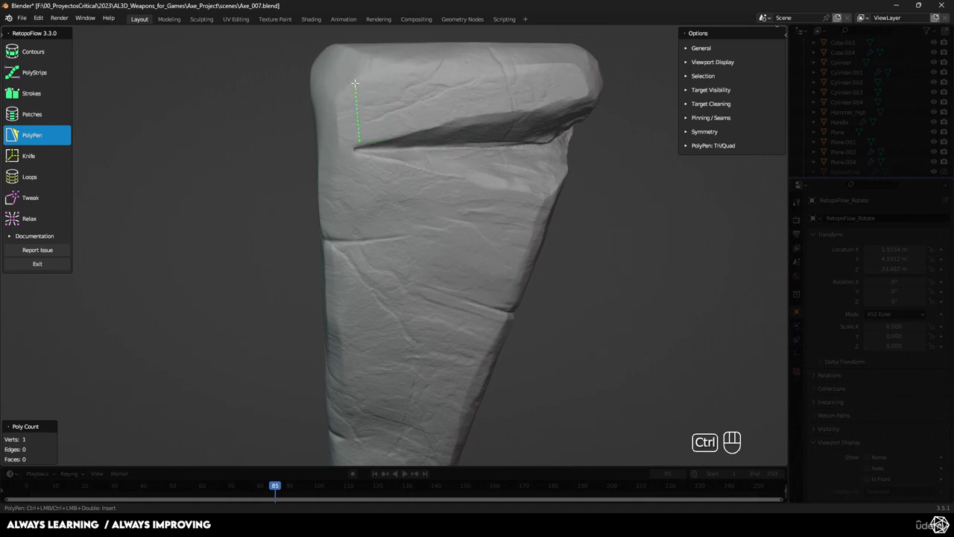
ctrl+click(406, 80)
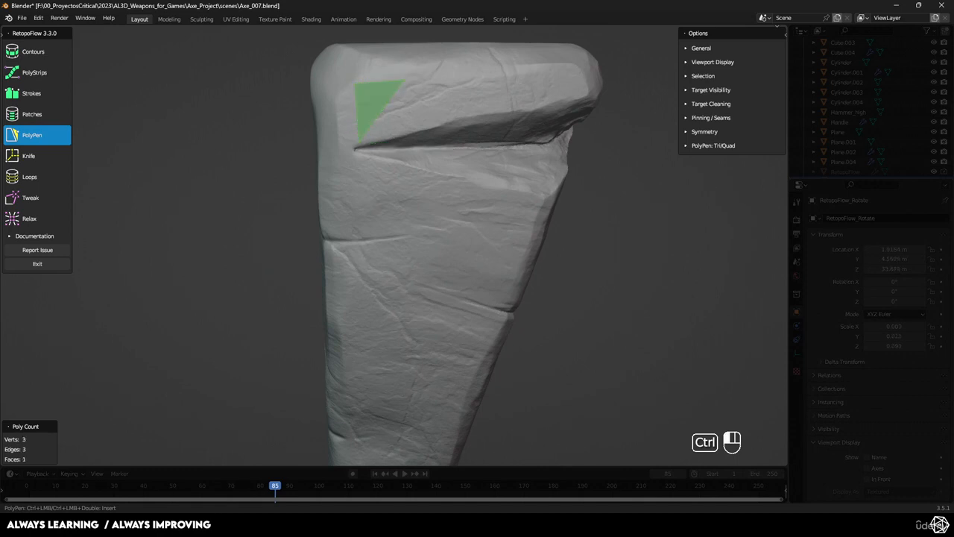
ctrl+click(410, 131)
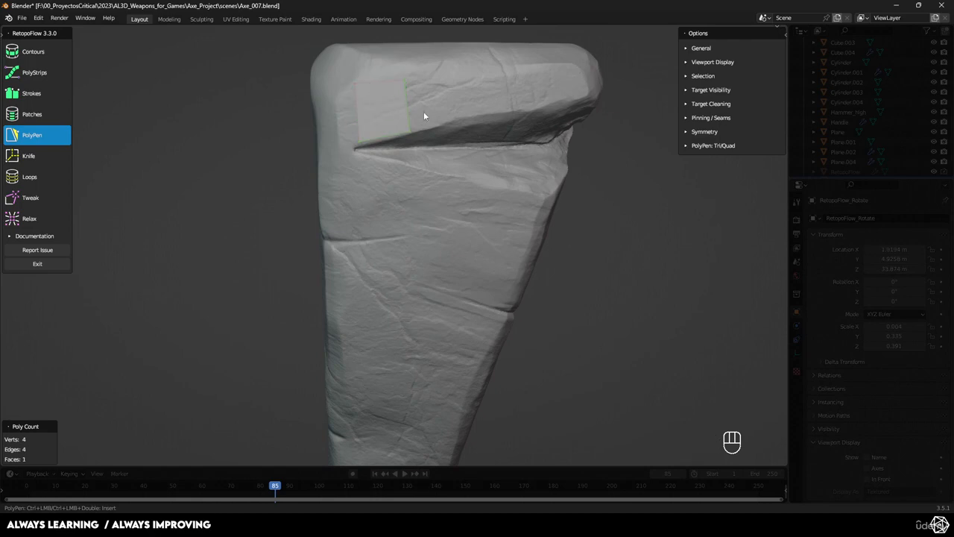
- Extend the first quad with four more PolyPen quads along the crack's upper edge to the hammer's rounded corner
middle_drag(423, 111, 384, 191)
scroll(400, 208, up, 5)
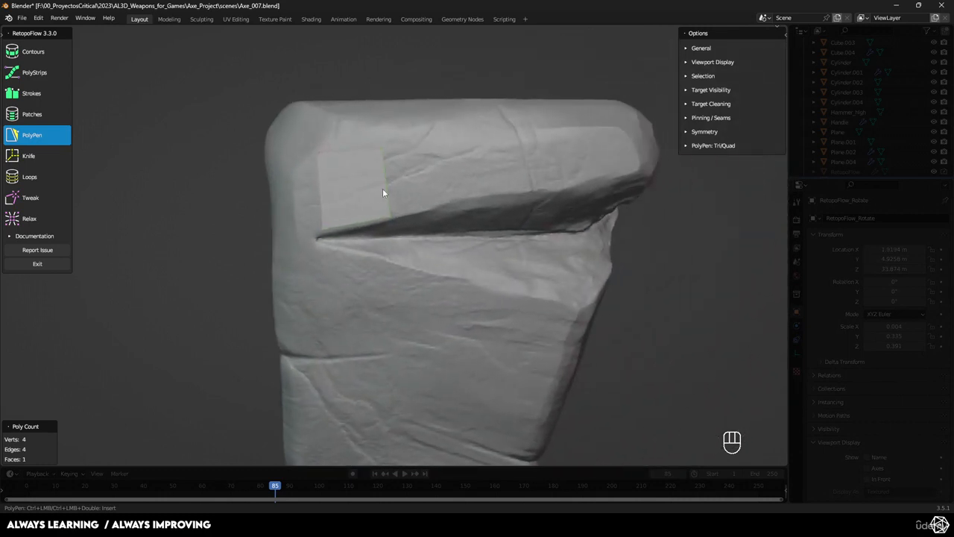
ctrl+click(451, 198)
ctrl+click(451, 141)
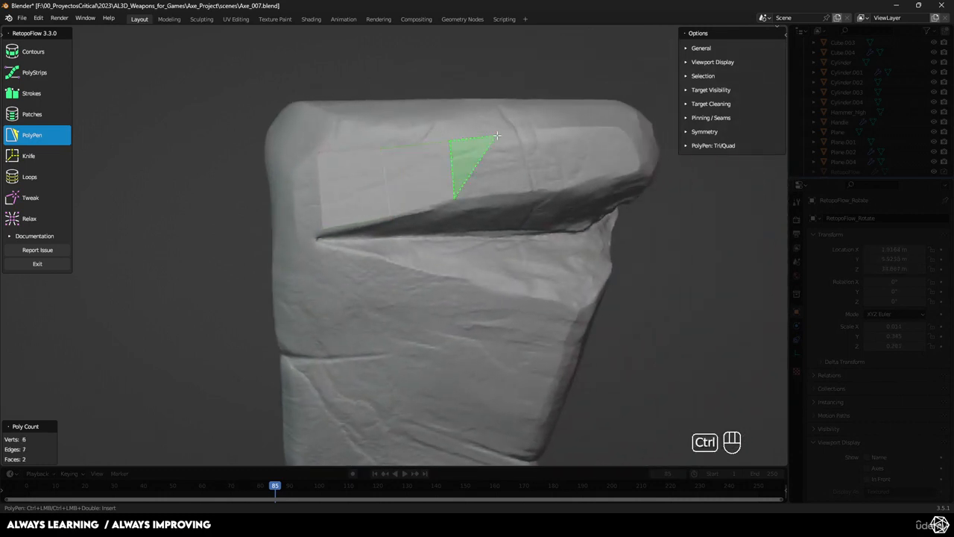
ctrl+click(517, 138)
ctrl+click(524, 191)
ctrl+click(586, 182)
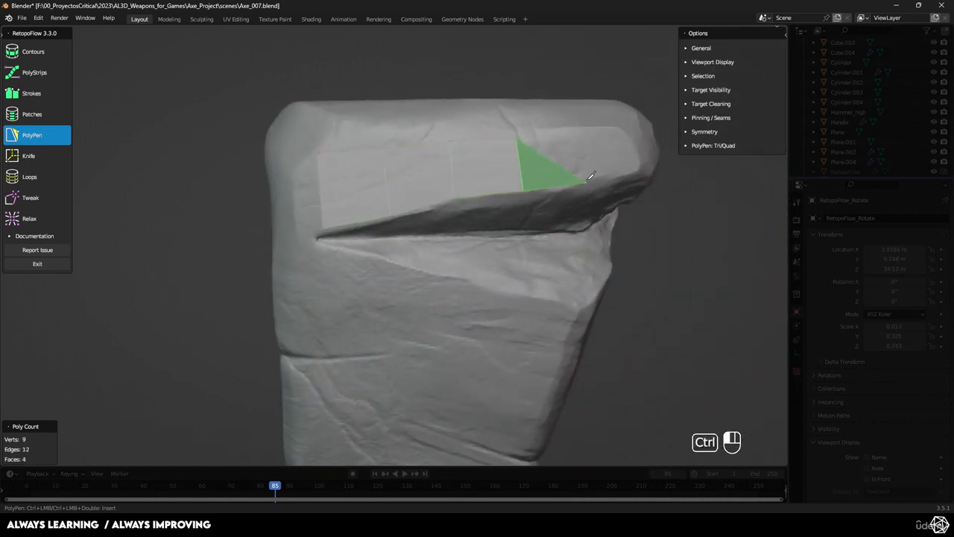
ctrl+click(586, 129)
ctrl+click(625, 128)
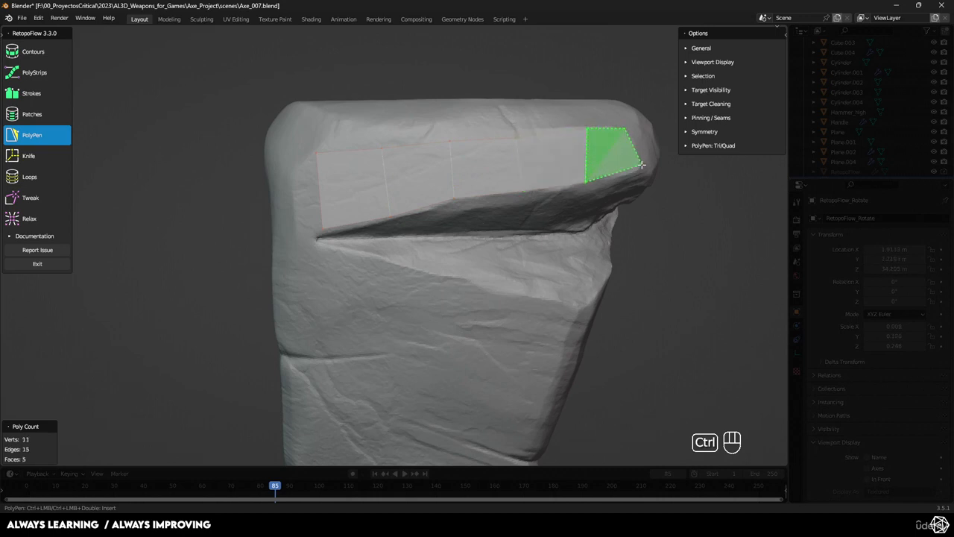
ctrl+click(628, 190)
- Add a second PolyPen row over the crack's recessed slope, with four quads and a closing triangle at its narrow end
middle_drag(629, 190, 508, 117)
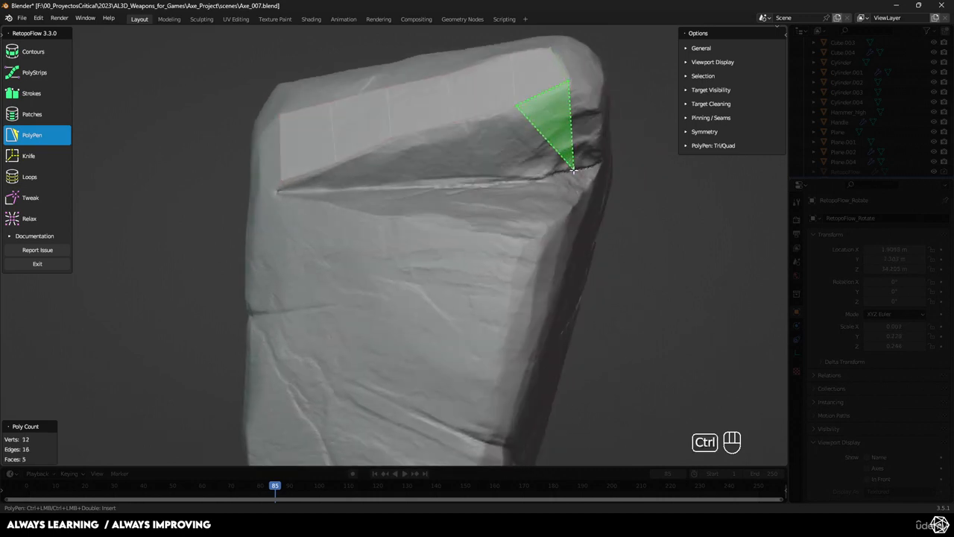
ctrl+click(516, 110)
ctrl+click(524, 176)
ctrl+click(463, 176)
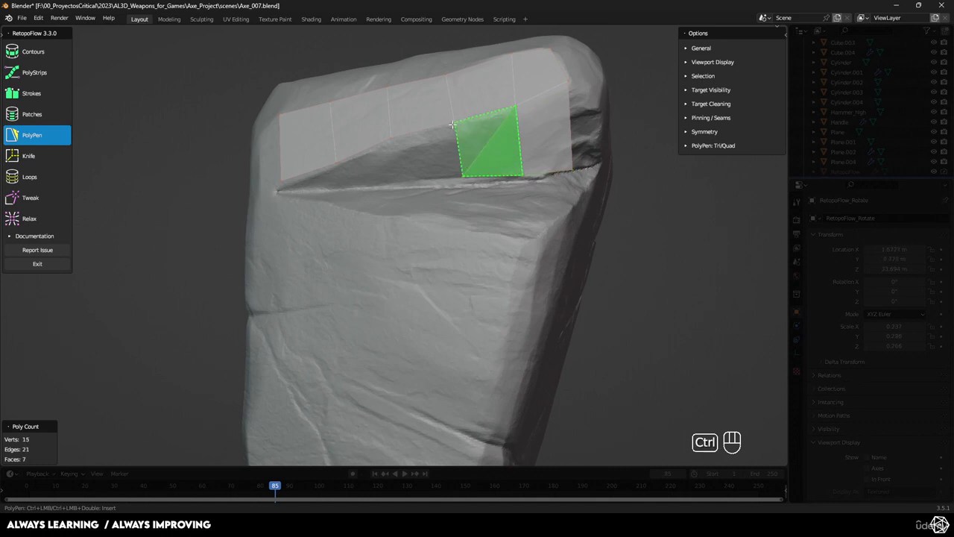
ctrl+click(454, 120)
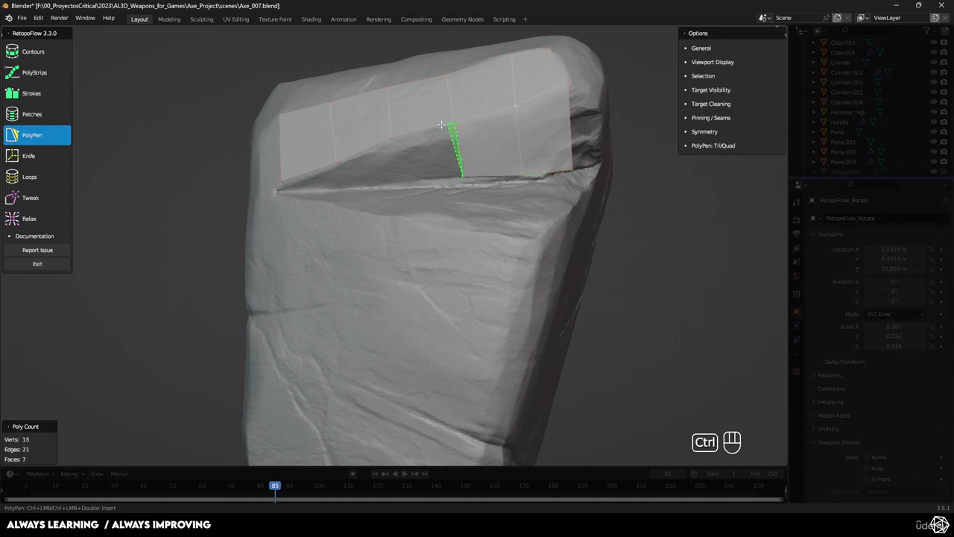
ctrl+click(397, 161)
ctrl+click(337, 165)
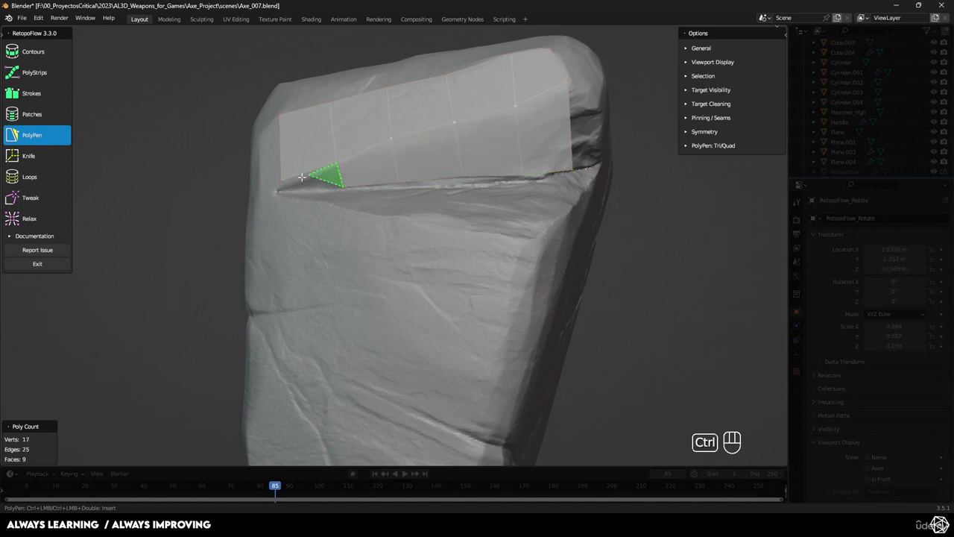
scroll(311, 179, up, 3)
shift+middle_drag(311, 179, 360, 211)
- Adjust the new mesh with the Tweak brush, fitting its vertices to the crack's narrow end and the edge above the slope
click(30, 198)
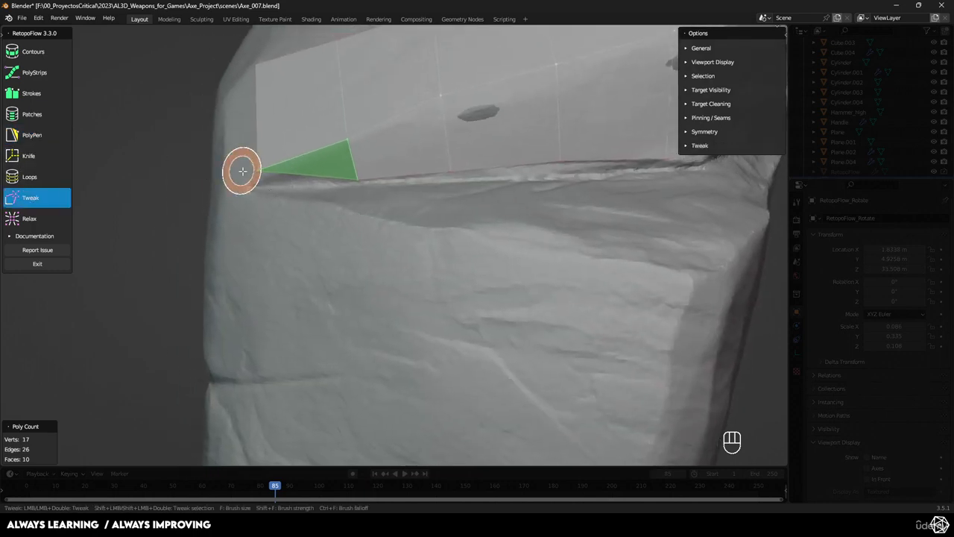
drag(258, 171, 248, 203)
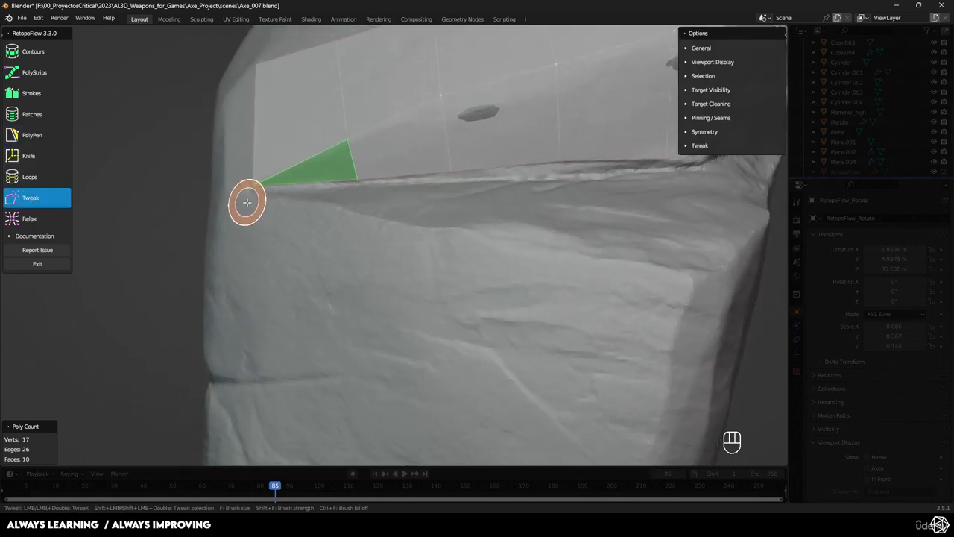
drag(353, 141, 351, 145)
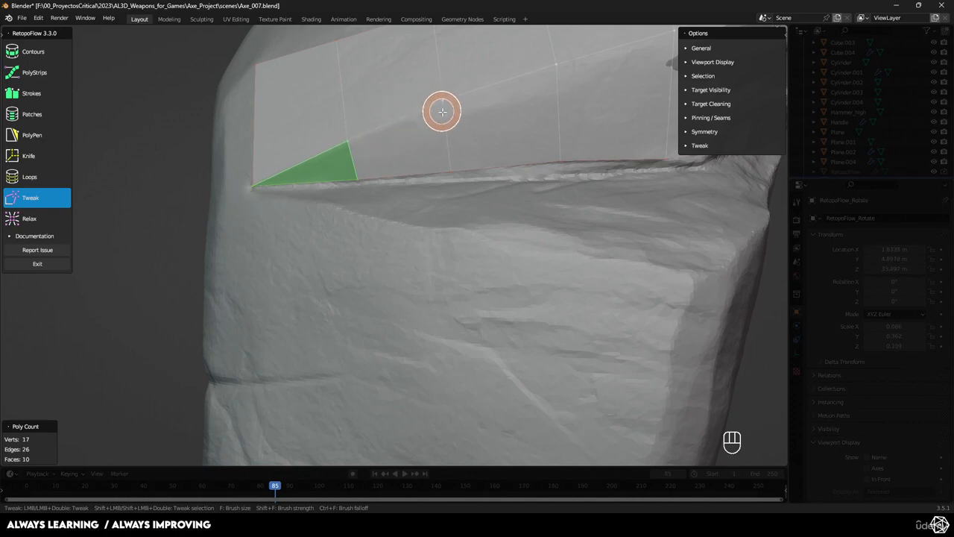
middle_drag(531, 96, 480, 120)
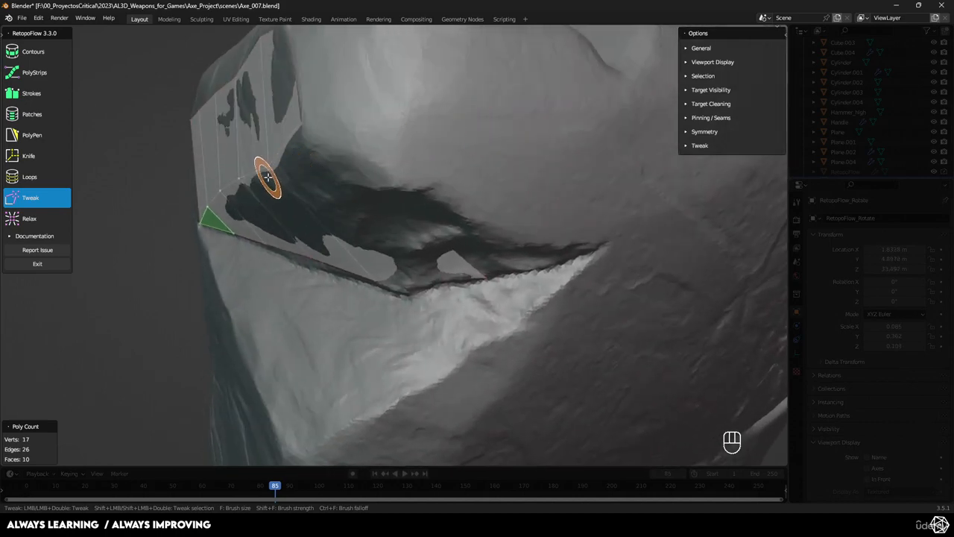
middle_drag(264, 177, 309, 149)
drag(419, 129, 422, 132)
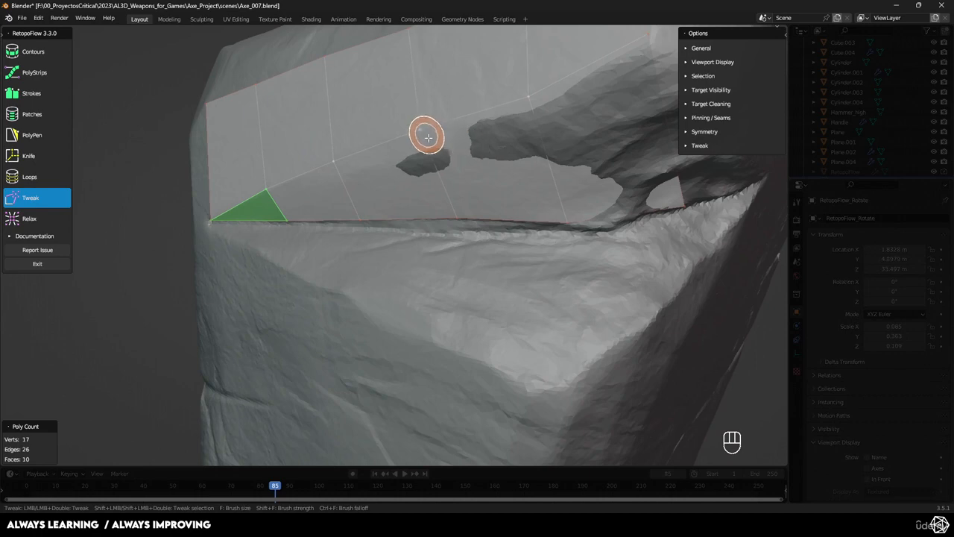
drag(527, 96, 531, 114)
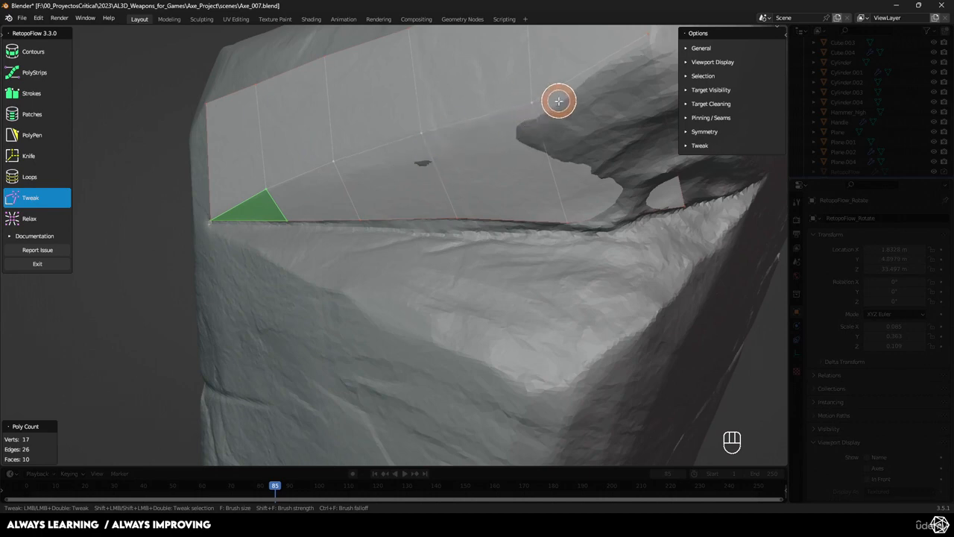
middle_drag(558, 100, 507, 146)
mouse_move(529, 111)
mouse_down()
mouse_move(530, 151)
mouse_move(542, 152)
mouse_up()
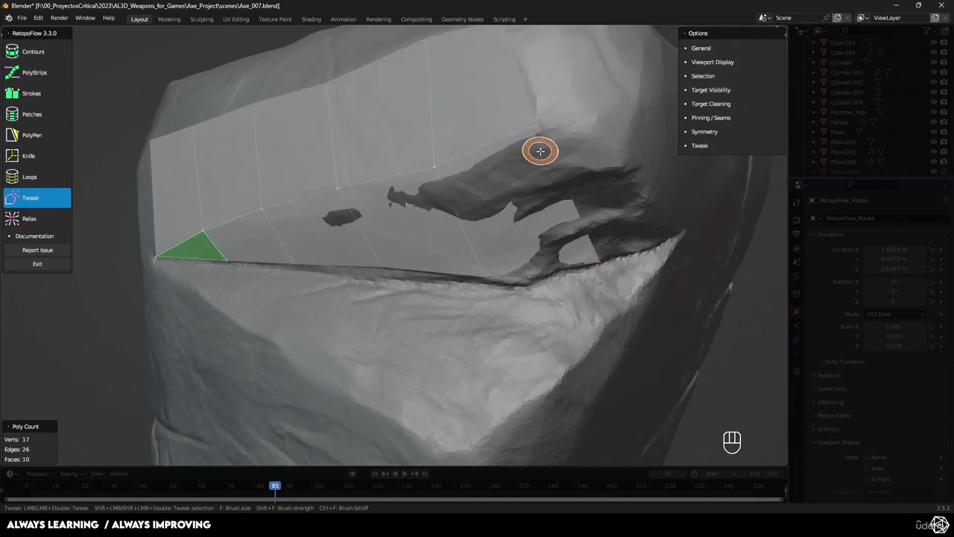
- Inspect how the two polygon rows follow the crack, including the deep recess at its wide end
scroll(548, 159, down, 2)
mouse_move(550, 165)
middle_down()
mouse_move(611, 181)
mouse_move(505, 174)
middle_up()
shift+middle_drag(406, 196, 499, 180)
scroll(433, 183, up, 3)
scroll(500, 180, down, 4)
scroll(477, 174, down, 1)
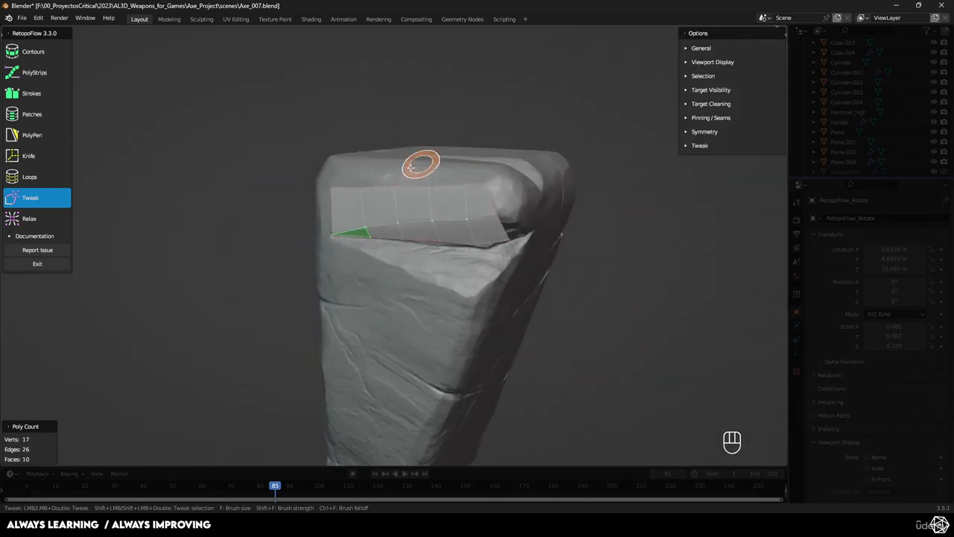
scroll(412, 163, up, 4)
mouse_move(347, 164)
middle_down()
mouse_move(428, 181)
mouse_move(330, 150)
middle_up()
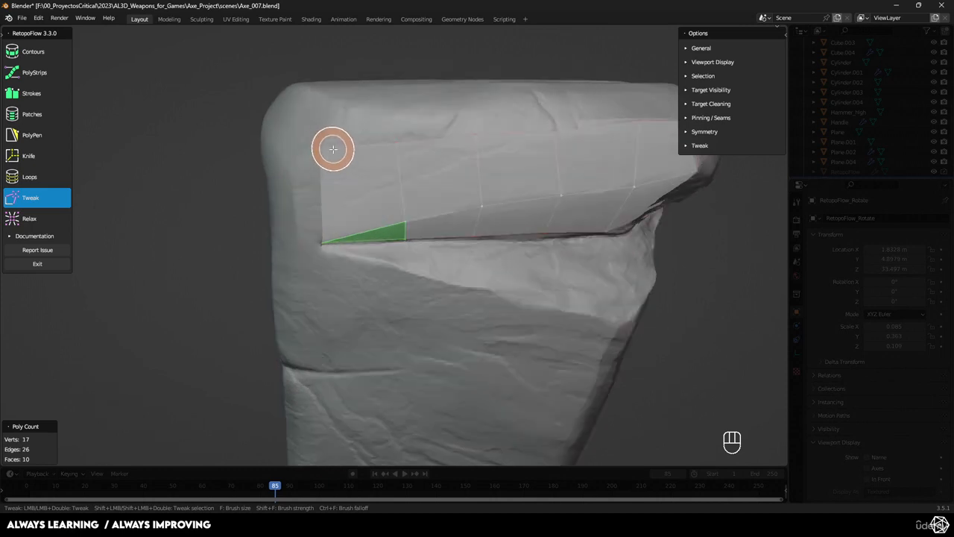
middle_drag(333, 149, 350, 170)
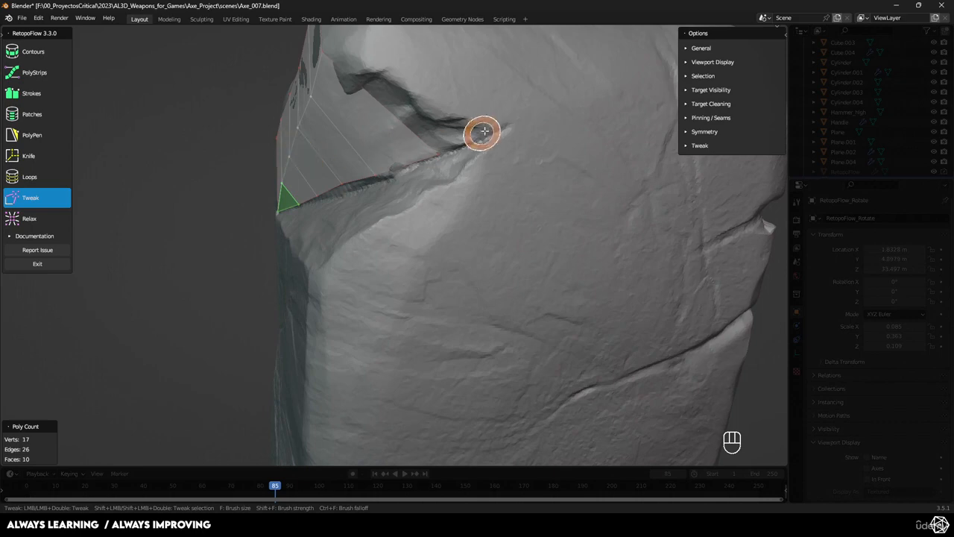
mouse_move(479, 132)
shift+middle_down()
mouse_move(455, 186)
mouse_move(404, 124)
mouse_move(433, 200)
mouse_move(417, 85)
mouse_move(390, 174)
mouse_move(448, 157)
mouse_move(521, 240)
shift+middle_up()
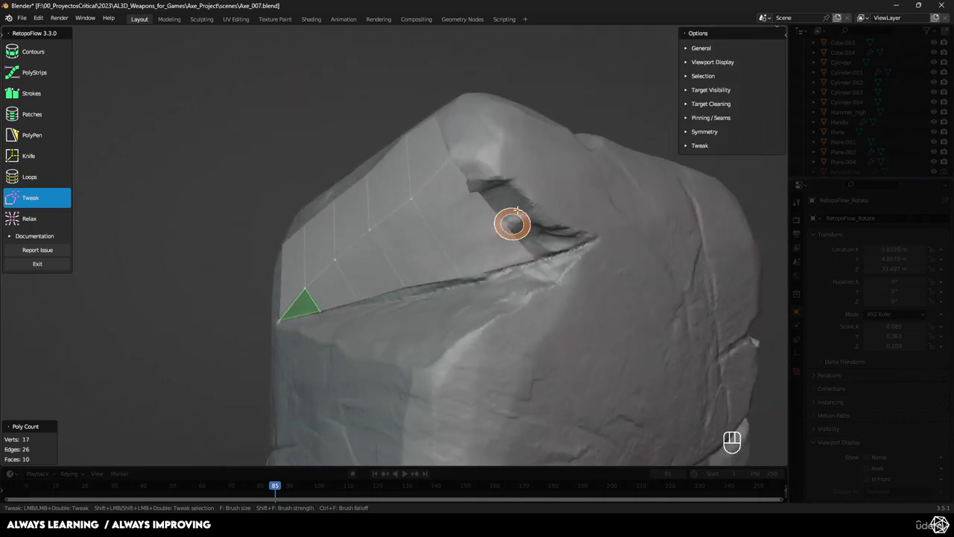
middle_drag(454, 247, 473, 183)
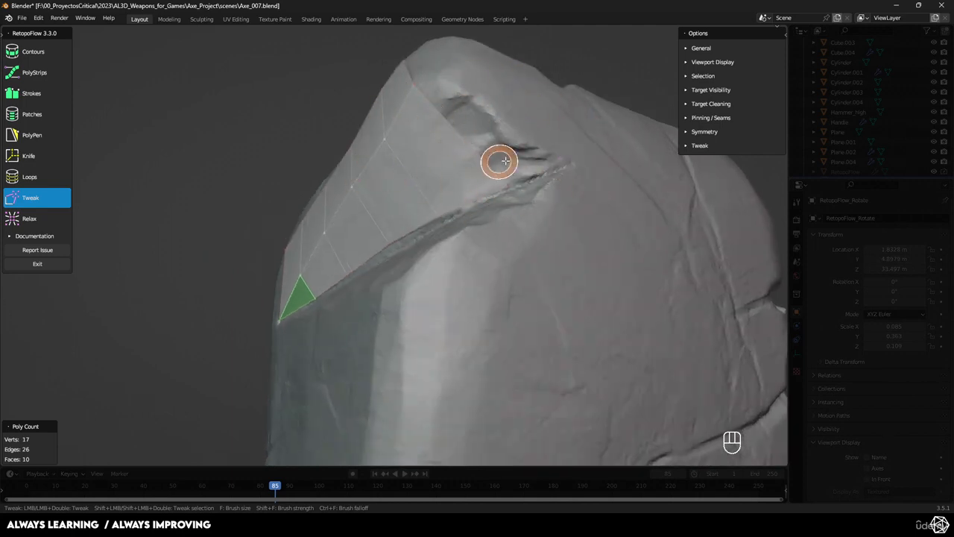
scroll(470, 148, down, 4)
middle_drag(465, 146, 446, 235)
shift+middle_drag(485, 266, 467, 197)
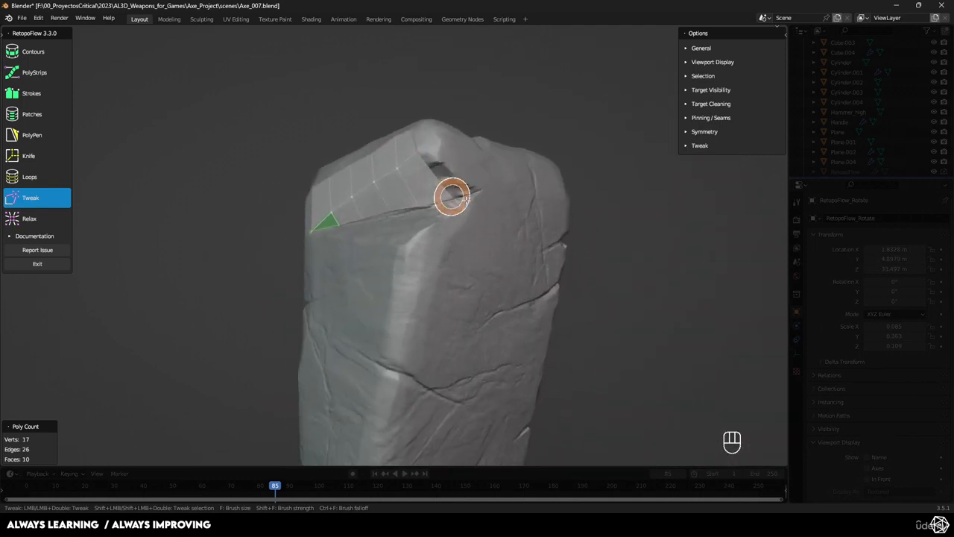
shift+middle_drag(452, 252, 449, 149)
mouse_move(439, 183)
middle_down()
mouse_move(492, 216)
mouse_move(457, 234)
mouse_move(433, 123)
mouse_move(335, 142)
mouse_move(319, 216)
mouse_move(379, 236)
mouse_move(481, 241)
mouse_move(320, 228)
mouse_move(366, 234)
middle_up()
- Examine the hammer's narrow long face below the large crack, from the crack down to the opposite end
scroll(488, 221, down, 1)
scroll(320, 217, down, 3)
scroll(321, 223, up, 2)
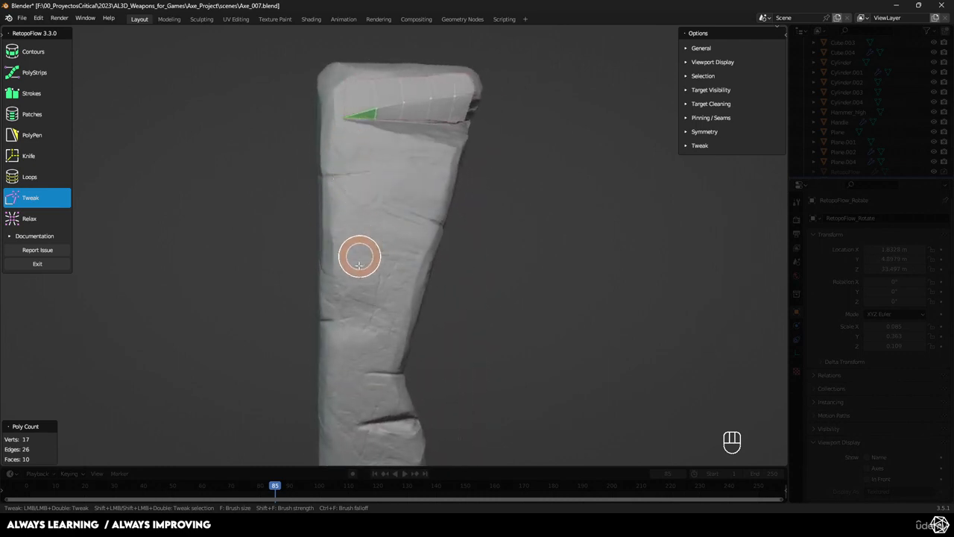
shift+middle_drag(358, 324, 339, 267)
scroll(340, 224, down, 4)
middle_drag(373, 161, 343, 164)
mouse_move(393, 275)
middle_down()
mouse_move(364, 261)
mouse_move(301, 264)
mouse_move(417, 249)
middle_up()
scroll(301, 264, up, 3)
scroll(304, 123, down, 1)
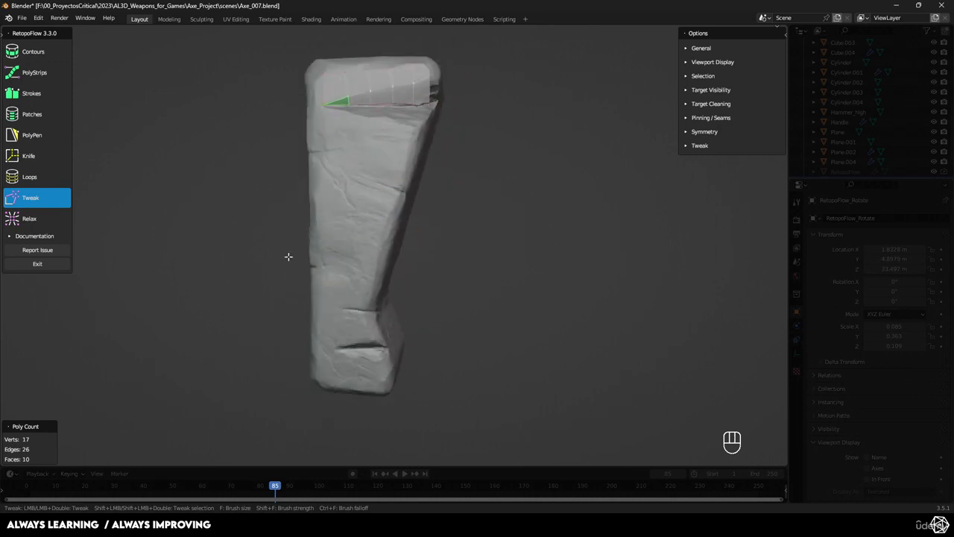
middle_drag(343, 181, 321, 176)
- Save the file and draw a PolyStrips strip of six quads down the outer edge of the long face below the crack
click(29, 74)
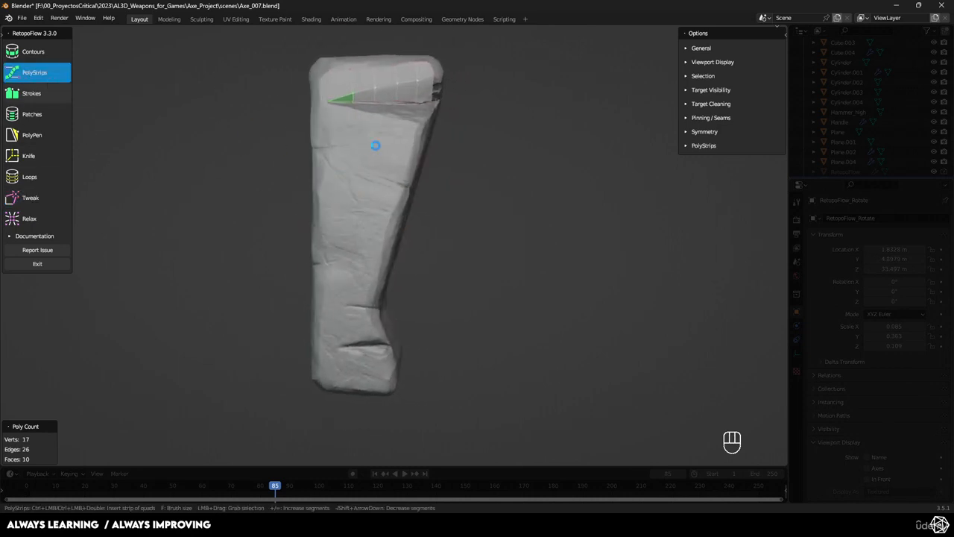
key(ctrl+s)
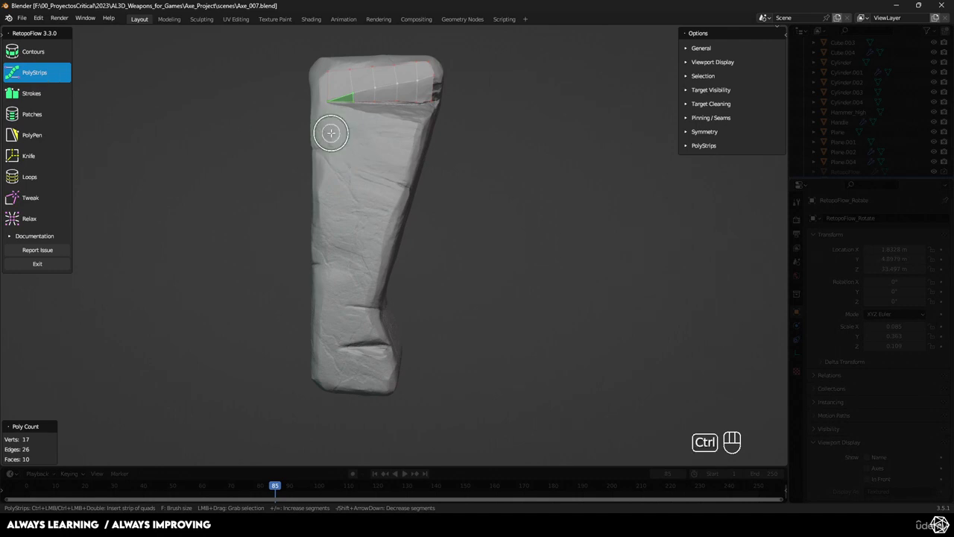
ctrl+drag(331, 133, 332, 343)
middle_drag(379, 300, 427, 287)
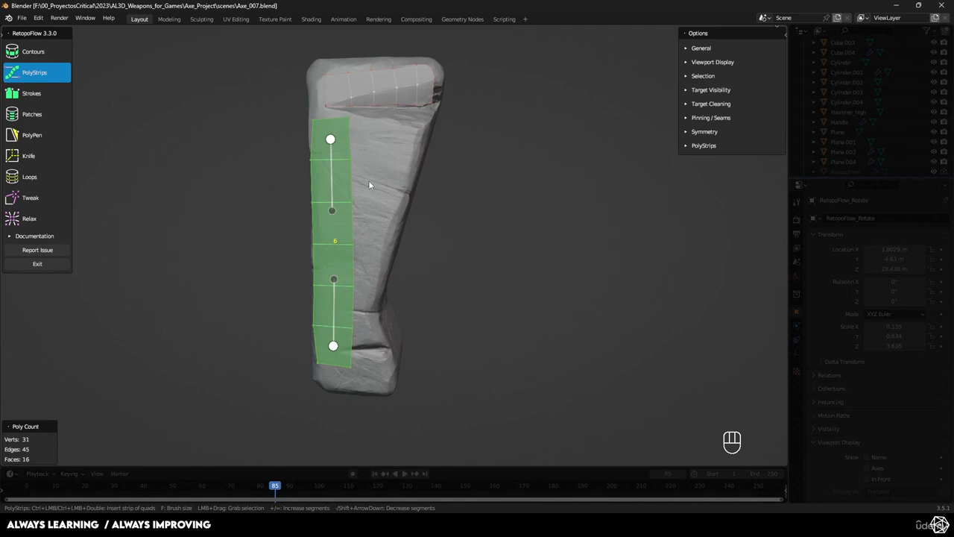
- Draw a second PolyStrips strip down the adjoining broad face, along the corner beside the long face, and set it to six segments
mouse_move(368, 180)
middle_down()
mouse_move(351, 181)
mouse_move(337, 219)
mouse_move(375, 212)
mouse_move(363, 191)
middle_up()
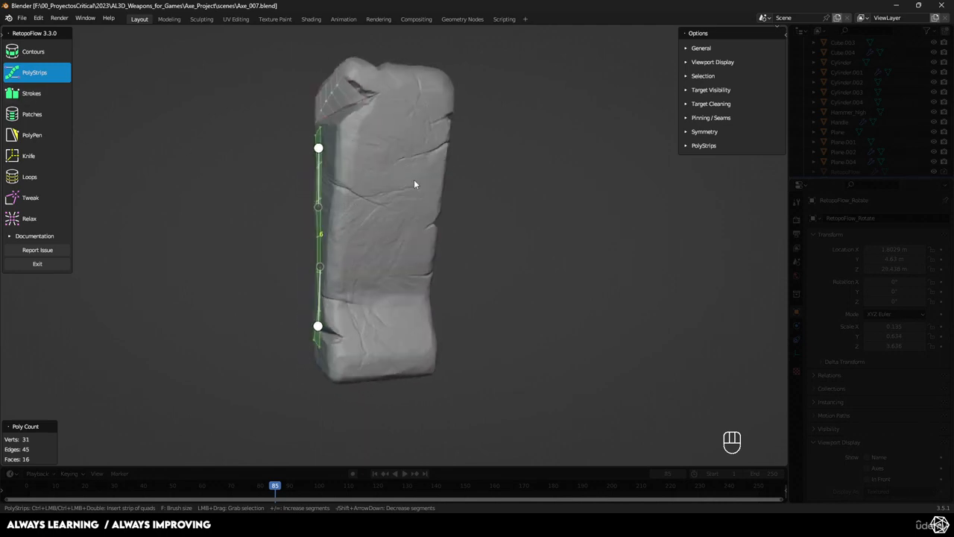
ctrl+drag(354, 133, 349, 358)
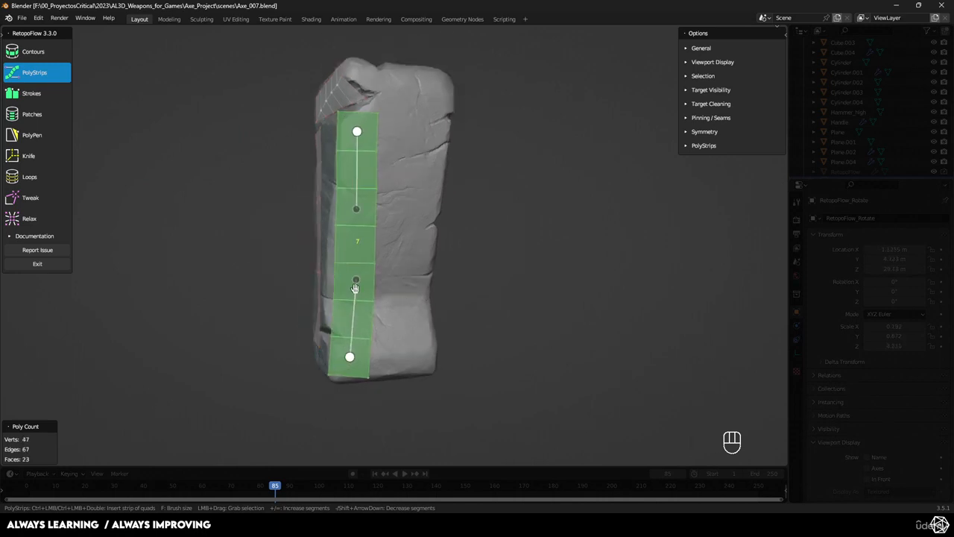
shift+scroll(365, 270, up, 1)
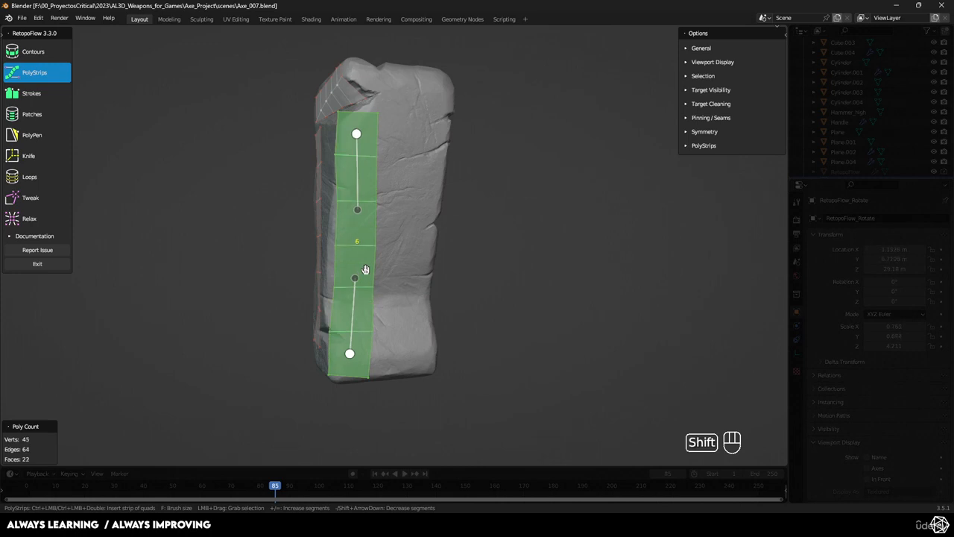
shift+scroll(366, 269, down, 2)
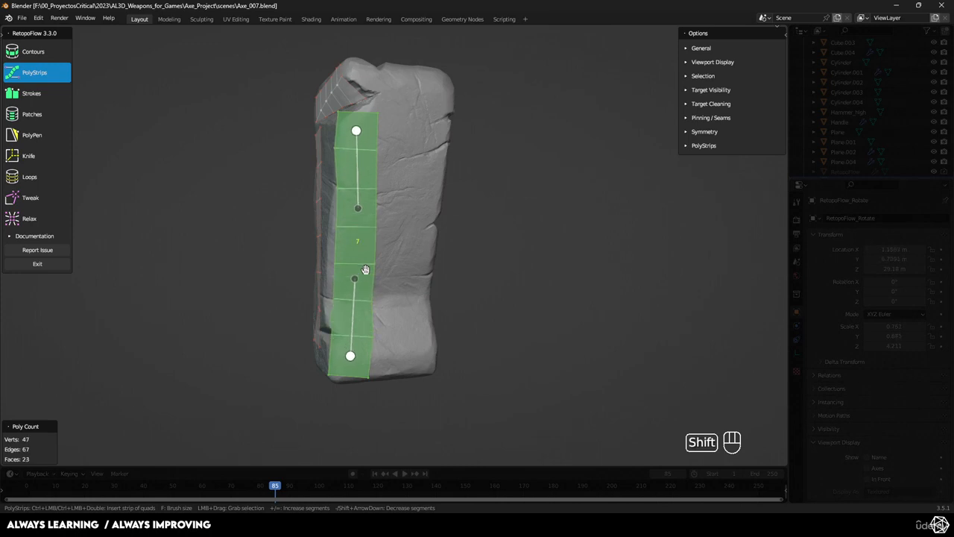
middle_drag(366, 269, 358, 364)
drag(369, 358, 373, 335)
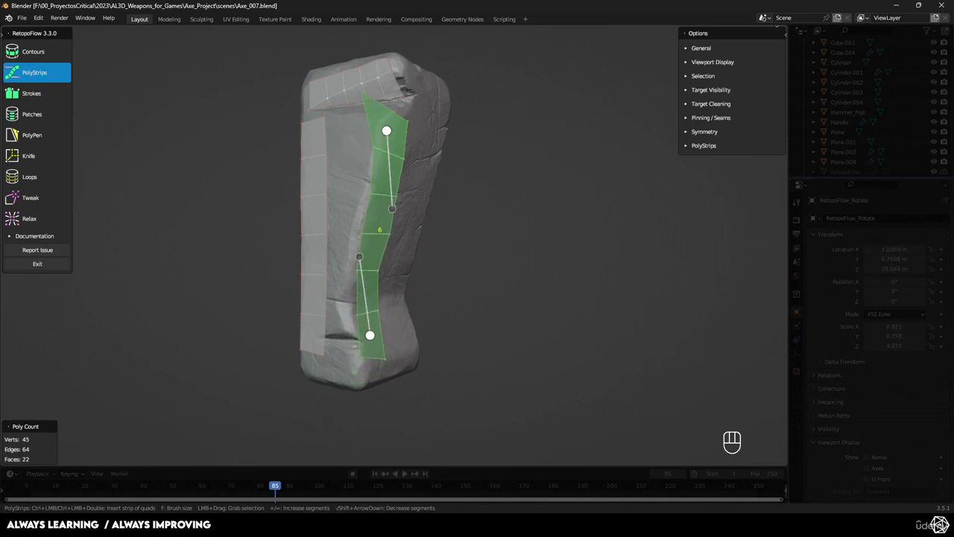
- Use the Tweak brush to pull the second strip's stretched upper corner down off the crack, squaring its end quad
middle_drag(370, 248, 355, 237)
drag(366, 128, 362, 122)
middle_drag(358, 115, 322, 149)
scroll(322, 149, up, 1)
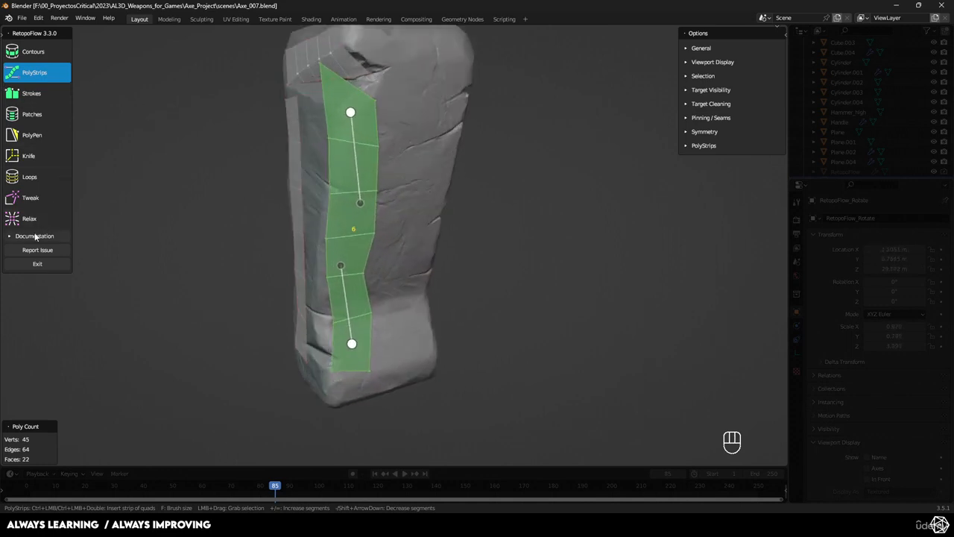
click(30, 197)
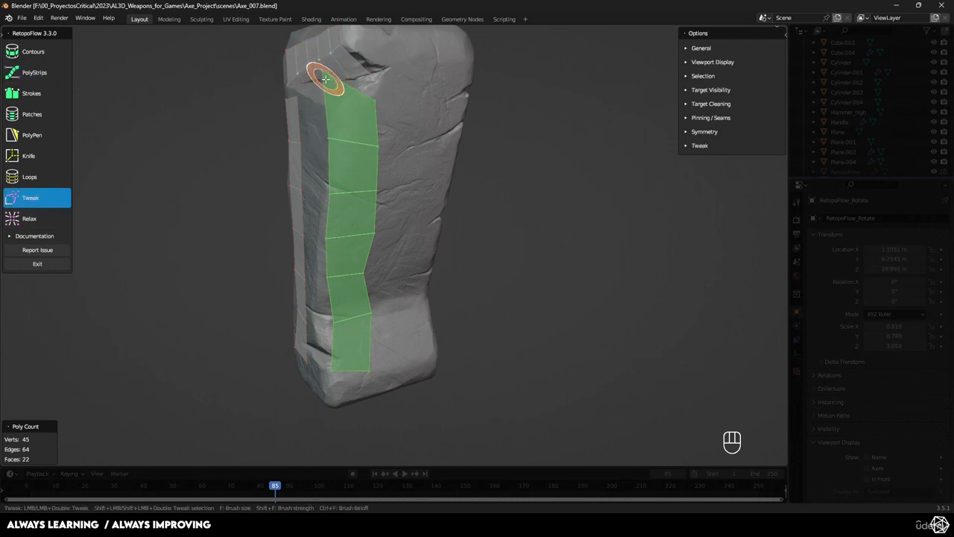
mouse_move(326, 81)
mouse_down()
mouse_move(336, 122)
mouse_move(339, 108)
mouse_up()
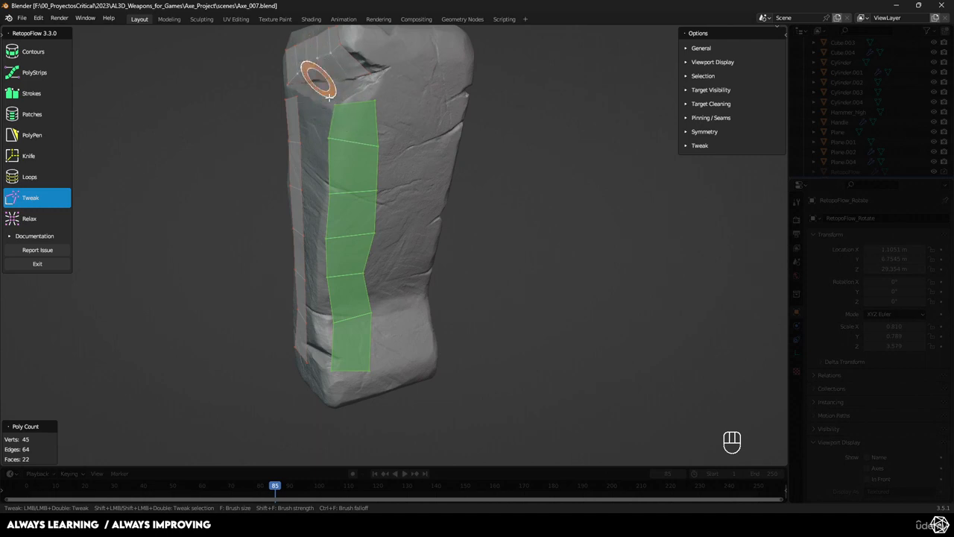
middle_drag(326, 96, 314, 124)
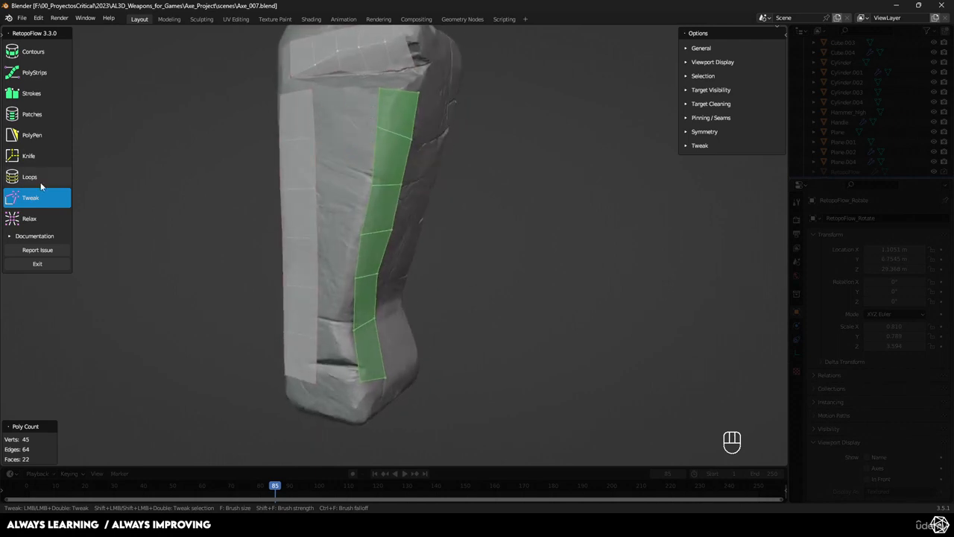
- Try to fill between the facing uppermost edges of the two strips using PolyPen
click(31, 138)
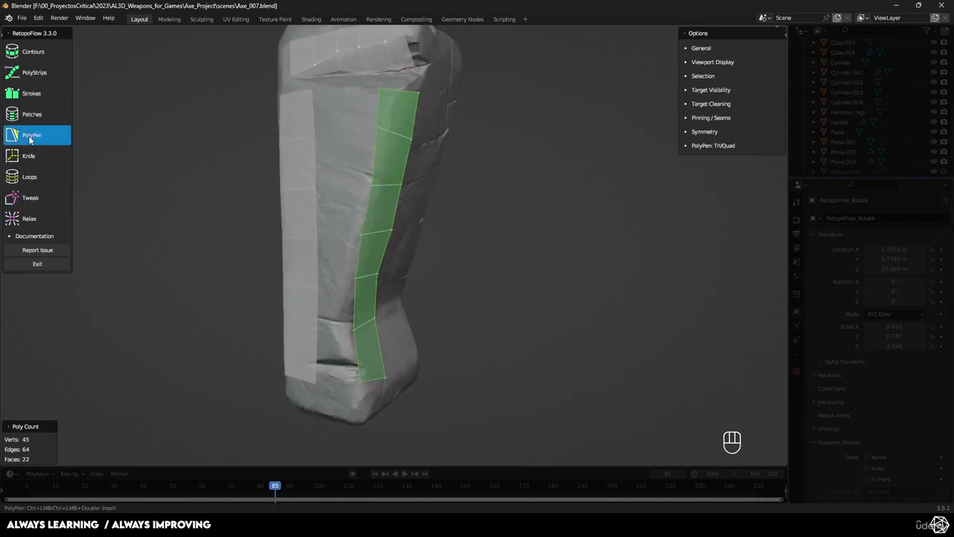
click(311, 109)
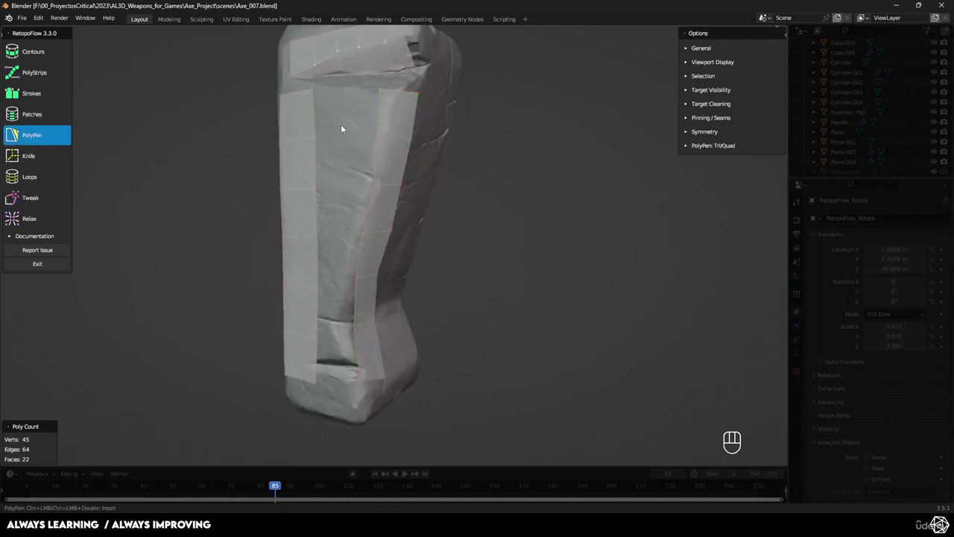
key(f)
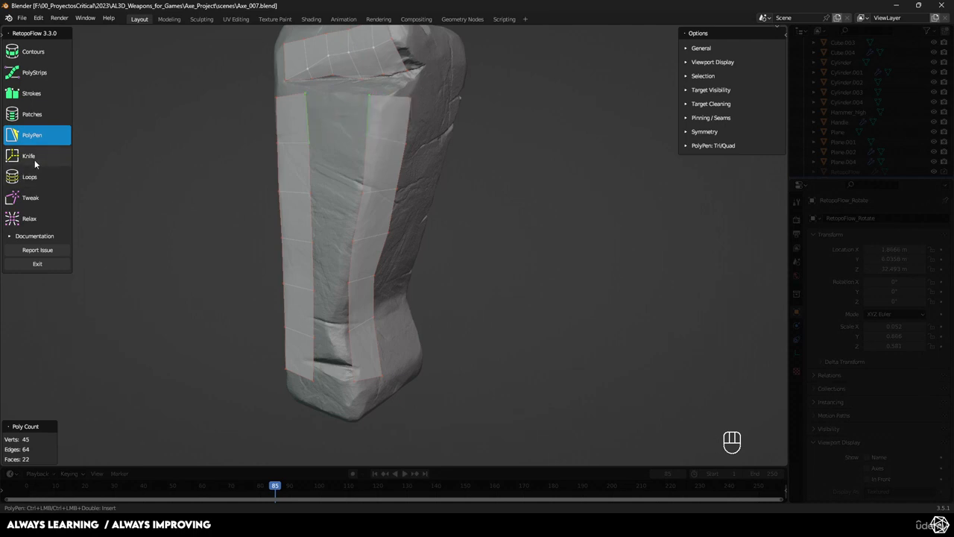
- Bridge the uppermost facing edges of the two strips with a single-quad patch using the Patches tool
click(32, 115)
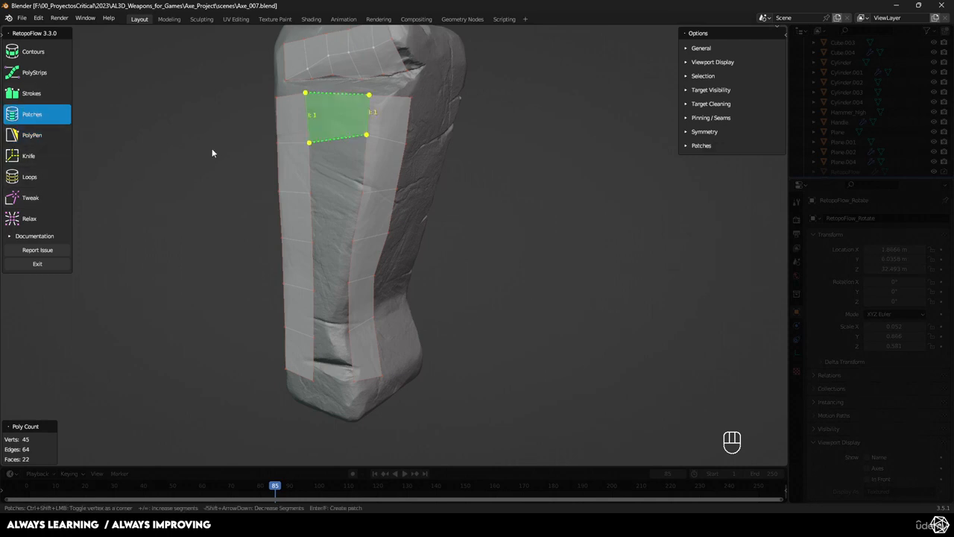
click(328, 121)
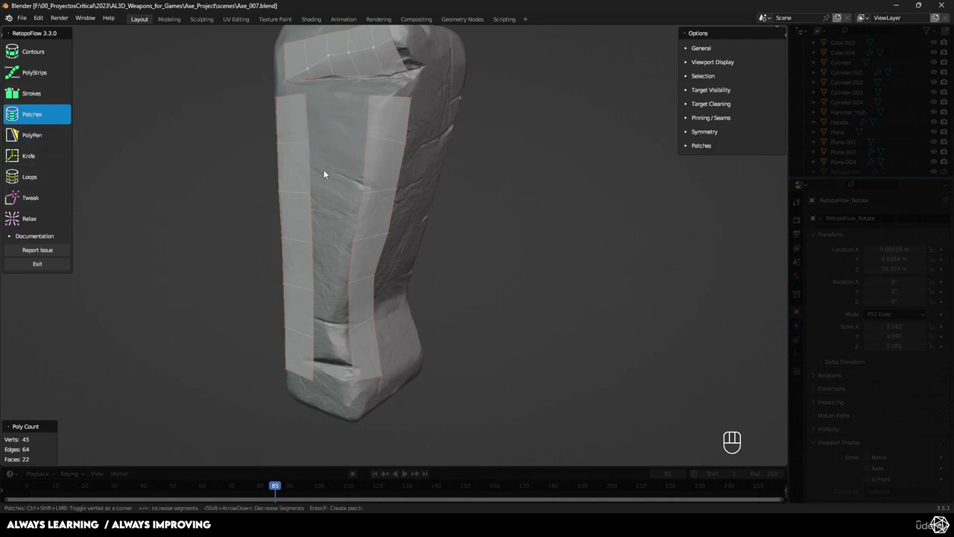
click(305, 116)
shift+click(367, 112)
key(Return)
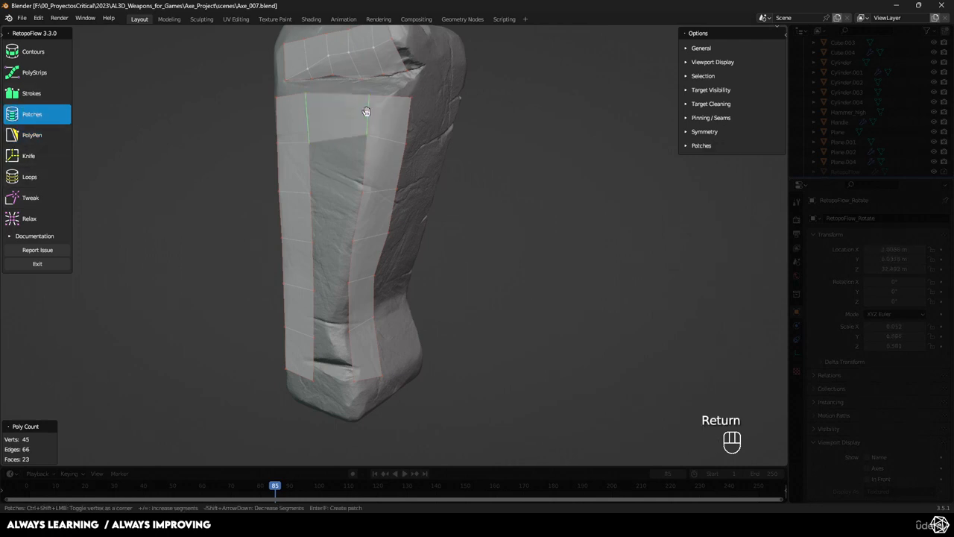
- Patch the next four facing edge pairs of the two strips, stopping just above the small lower crack
middle_drag(396, 135, 320, 165)
shift+click(317, 204)
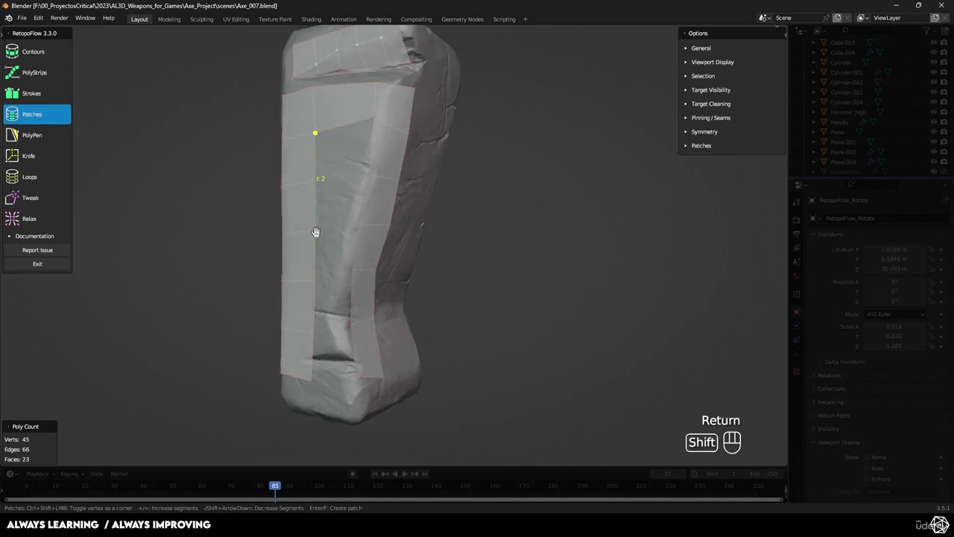
shift+click(315, 247)
shift+click(310, 299)
click(371, 147)
shift+click(316, 160)
key(Return)
middle_drag(316, 160, 352, 191)
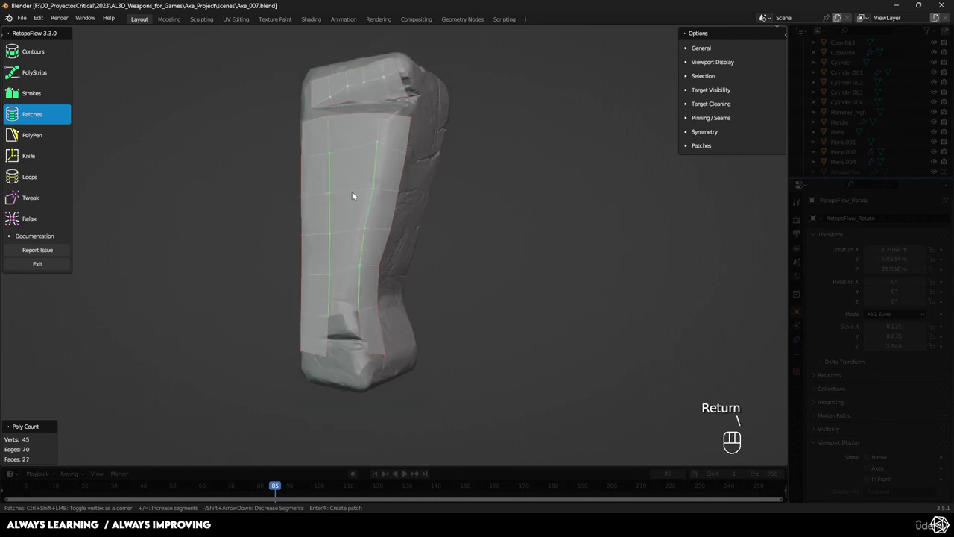
- Quit RetopoFlow and return to Object Mode
scroll(352, 192, up, 2)
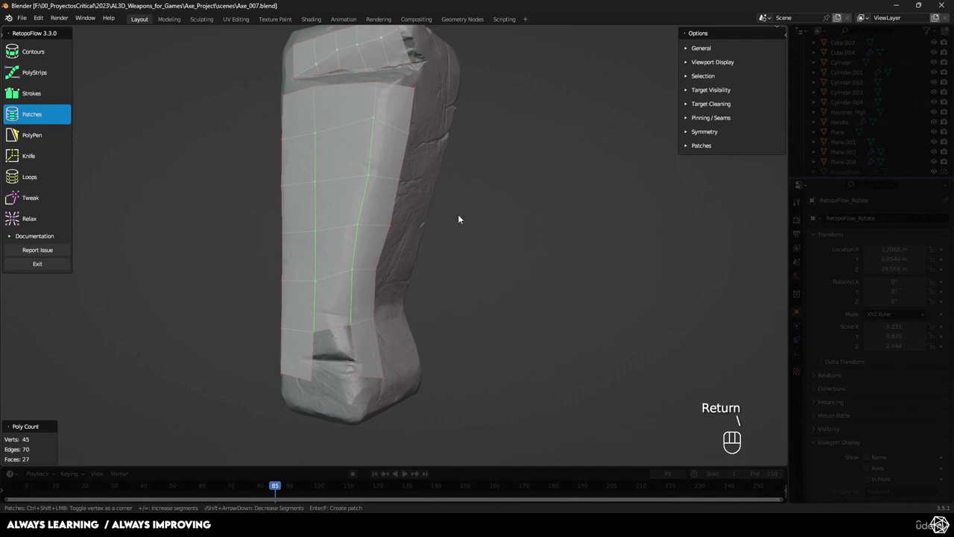
middle_drag(458, 219, 499, 232)
middle_drag(329, 139, 344, 220)
middle_drag(481, 234, 420, 170)
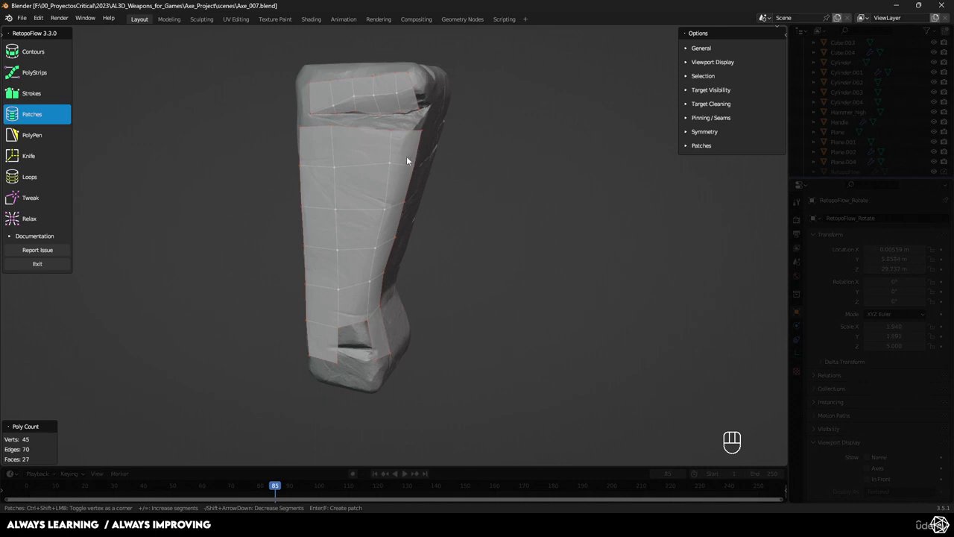
scroll(410, 170, down, 1)
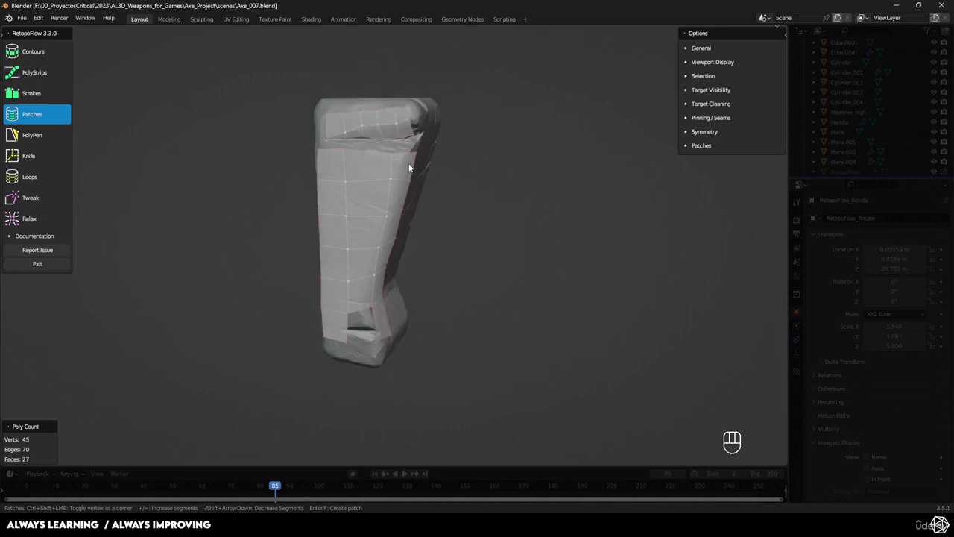
middle_drag(432, 221, 317, 150)
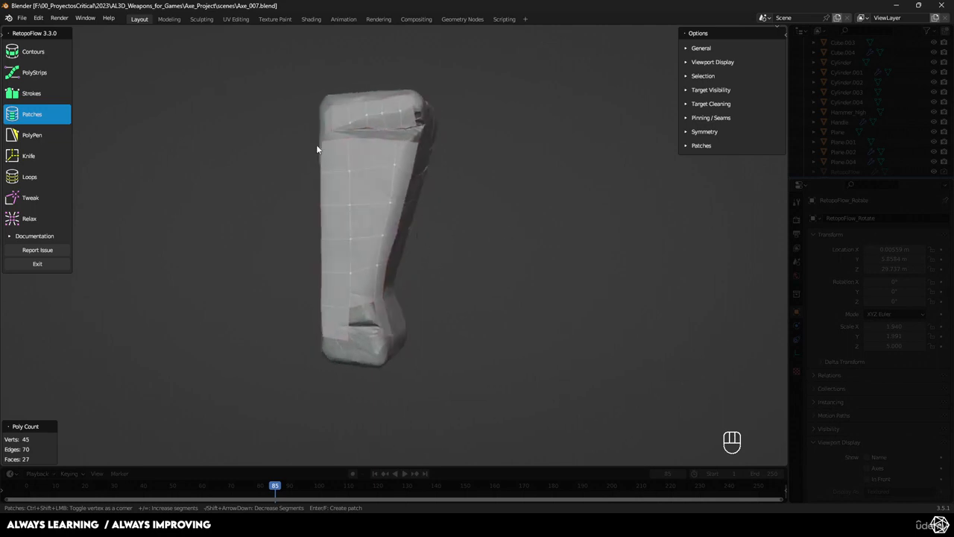
middle_drag(264, 185, 322, 172)
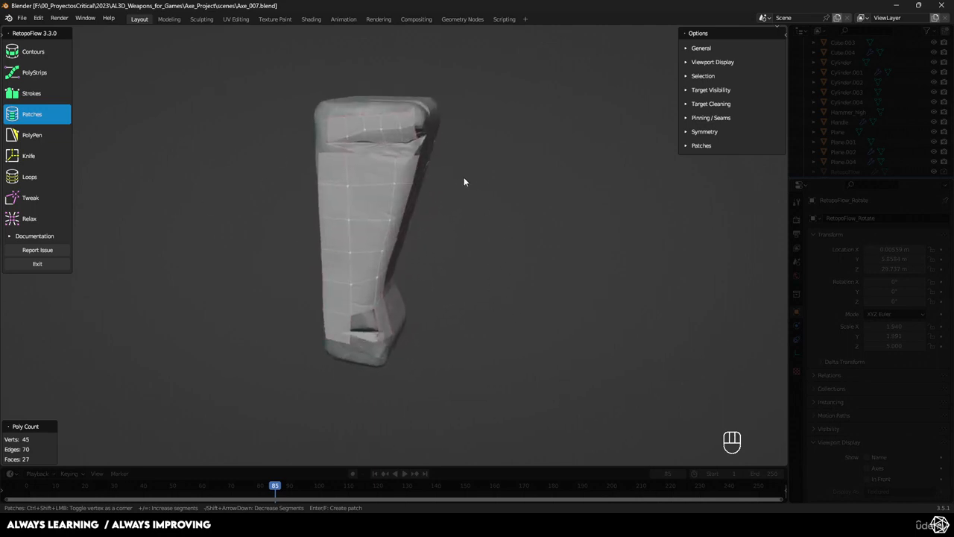
key(Tab)
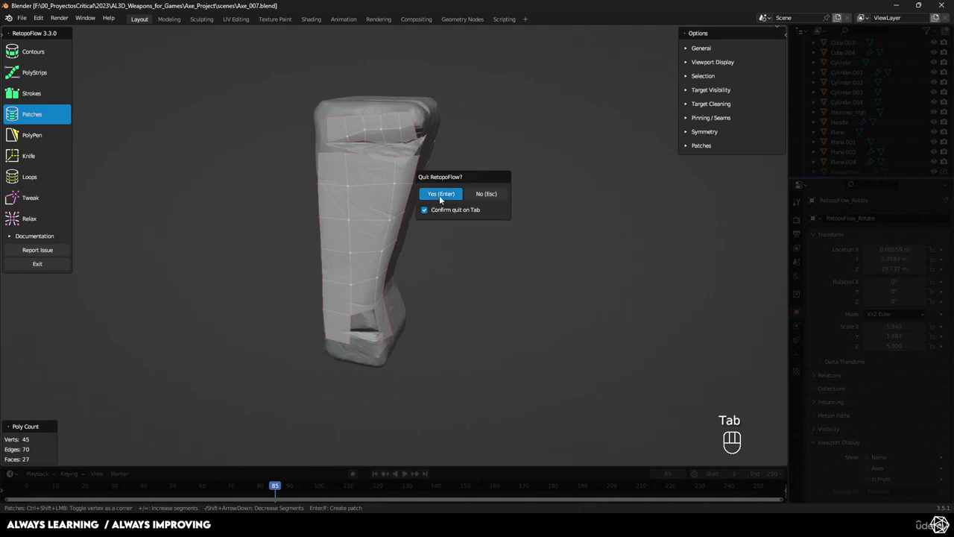
key(Tab)
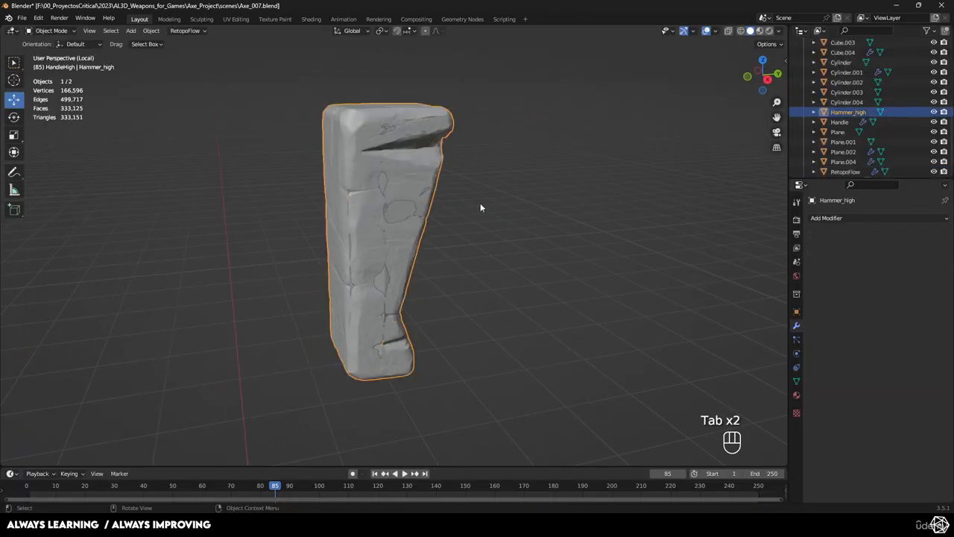
- Move the RetopoFlow mesh away from the high-poly hammer to view it separately, and undo the move
middle_drag(480, 203, 373, 237)
key(g)
click(291, 259)
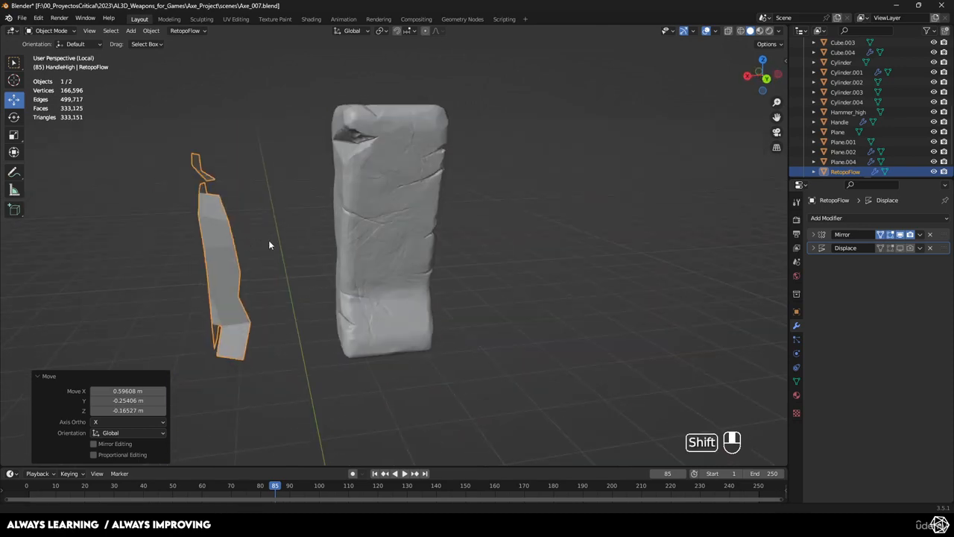
shift+middle_drag(271, 246, 234, 202)
key(ctrl+z)
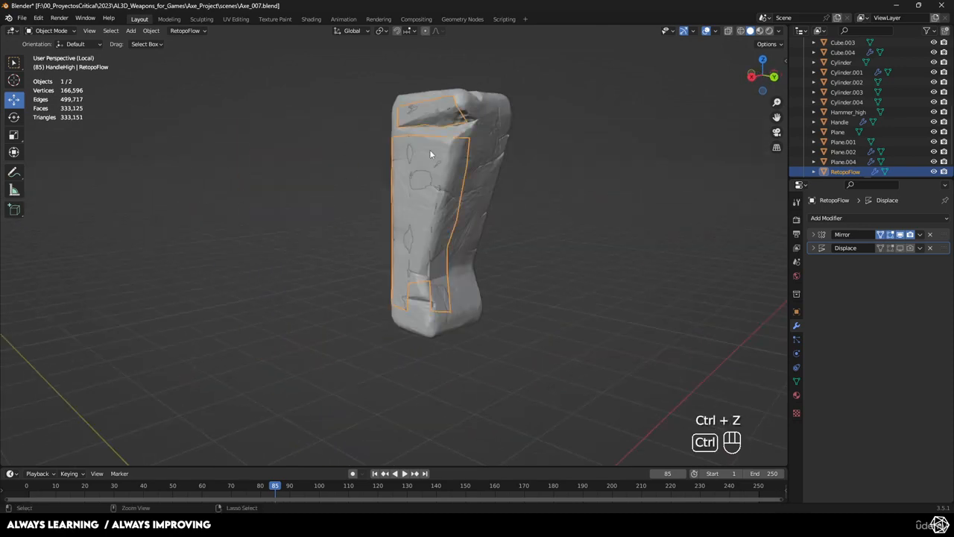
- Look over RetopoFlow's options for creating a new target at the cursor or at the active object
scroll(419, 156, up, 3)
shift+middle_drag(438, 156, 437, 255)
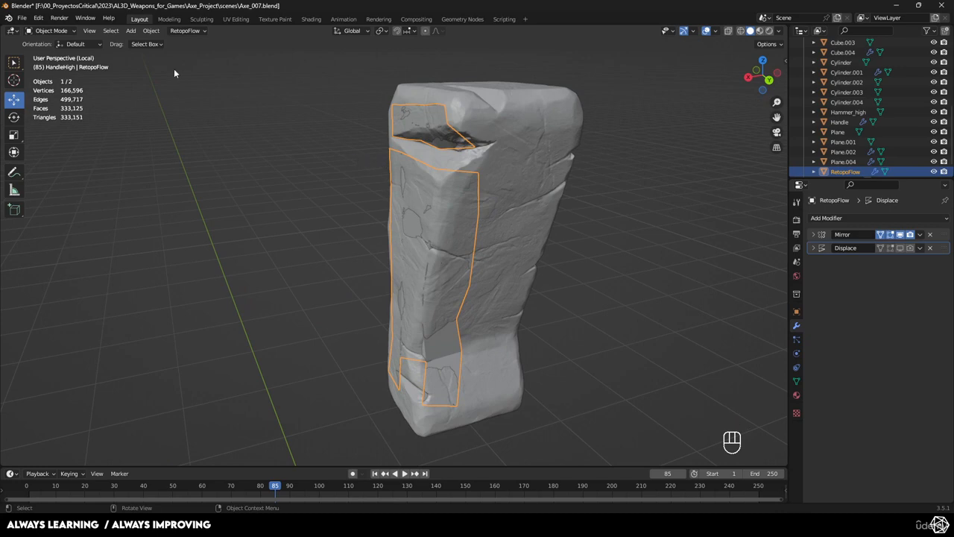
click(186, 31)
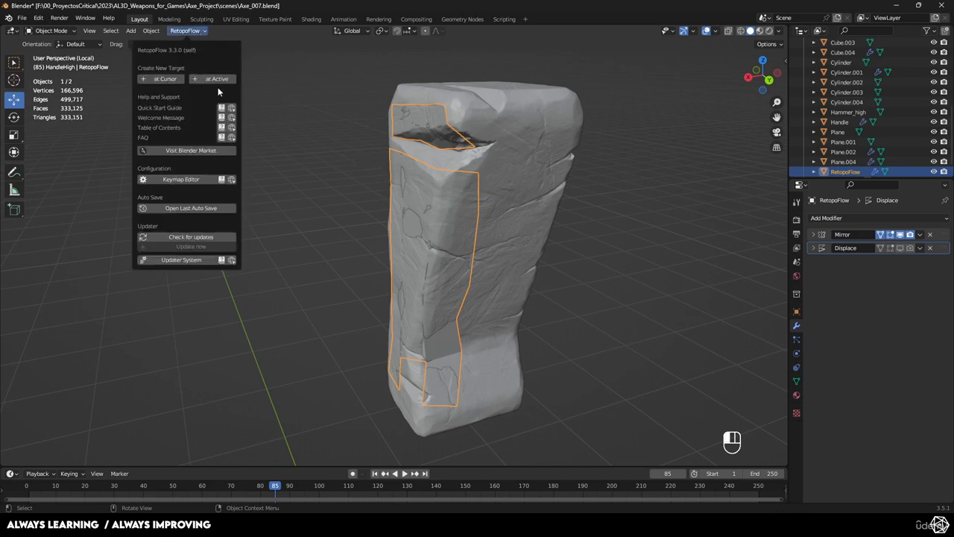
click(291, 66)
- Select the high-poly hammer object, Hammer_high
click(399, 211)
middle_drag(400, 210, 420, 225)
click(420, 226)
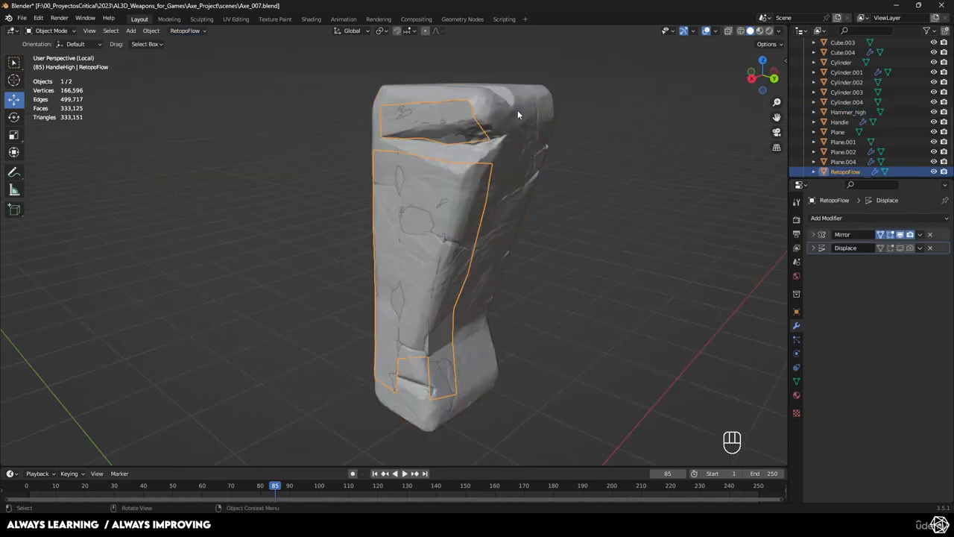
click(545, 127)
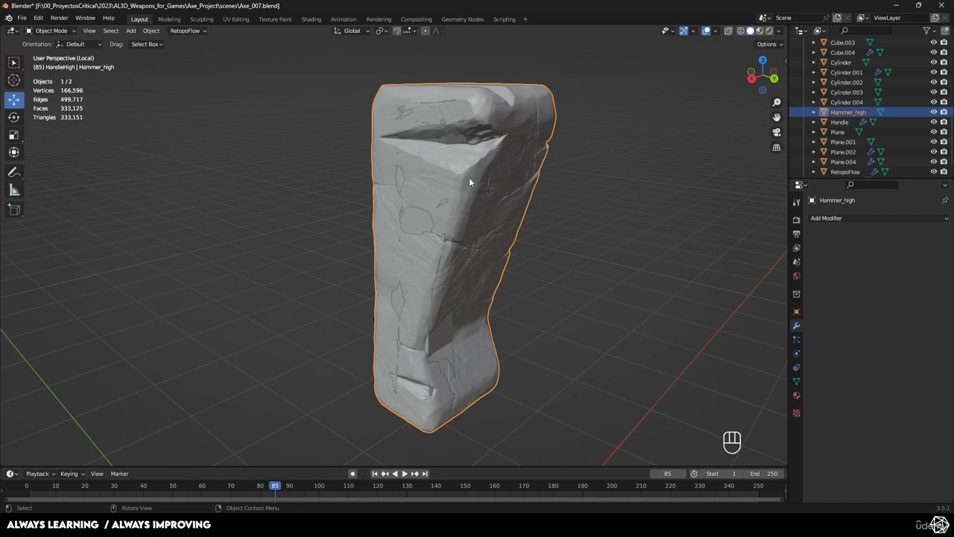
- Reopen the existing RetopoFlow mesh in Edit Mode, resume RetopoFlow on it, and dismiss the welcome help
click(415, 226)
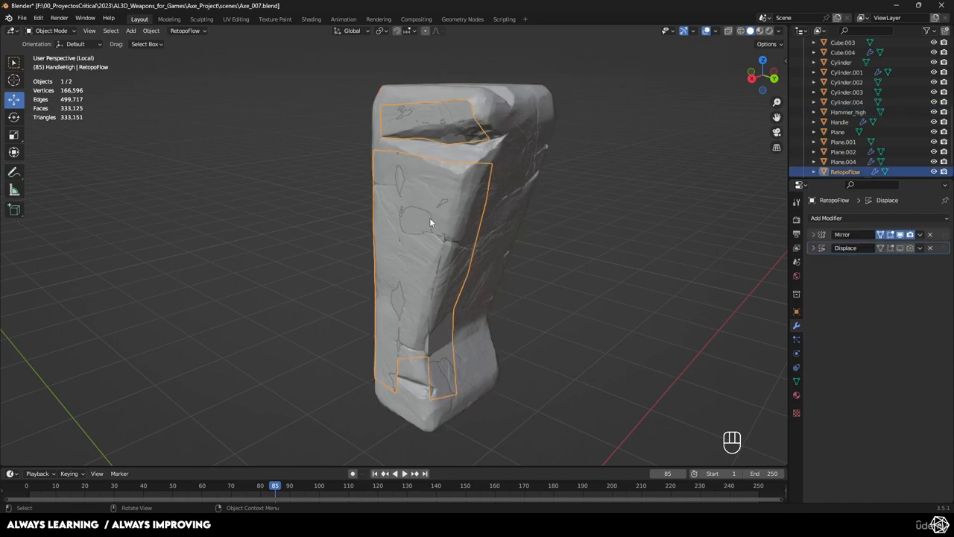
key(Tab)
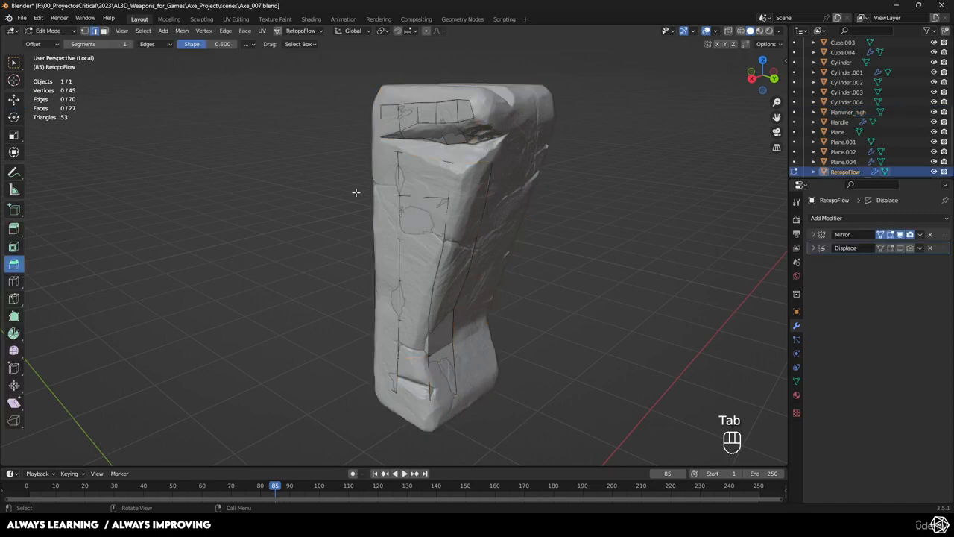
click(302, 31)
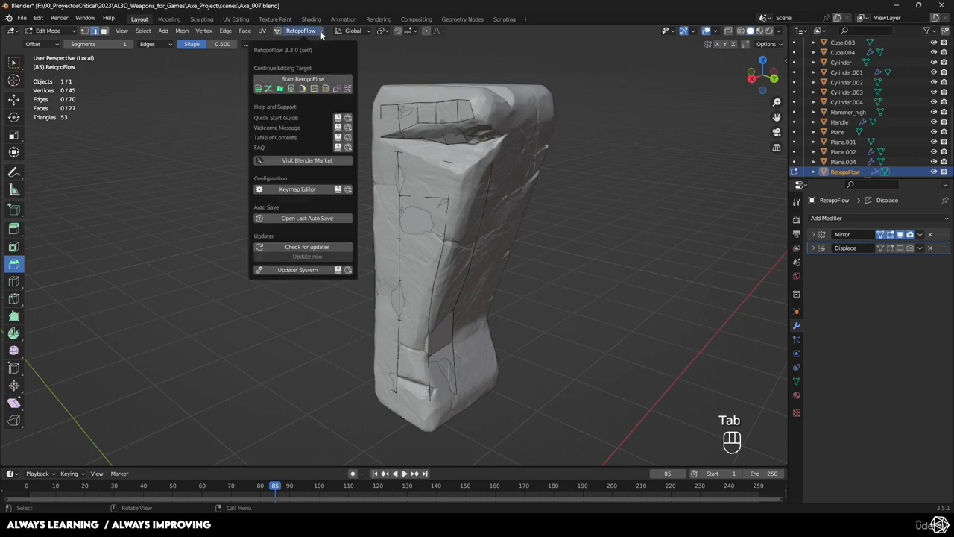
click(307, 79)
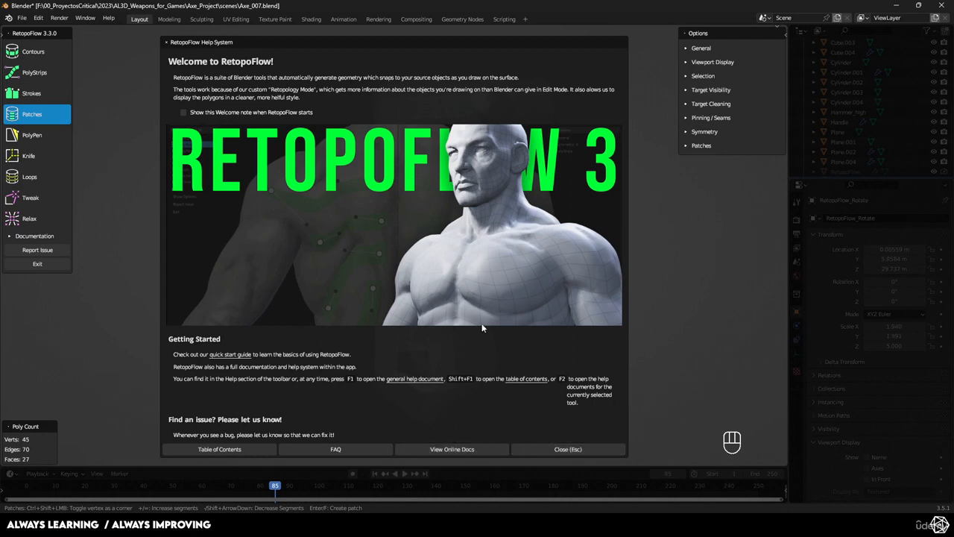
click(573, 449)
- Check the existing patches on the hammer and quit RetopoFlow
mouse_move(539, 290)
middle_down()
mouse_move(577, 256)
mouse_move(520, 236)
mouse_move(448, 236)
mouse_move(650, 258)
mouse_move(535, 253)
middle_up()
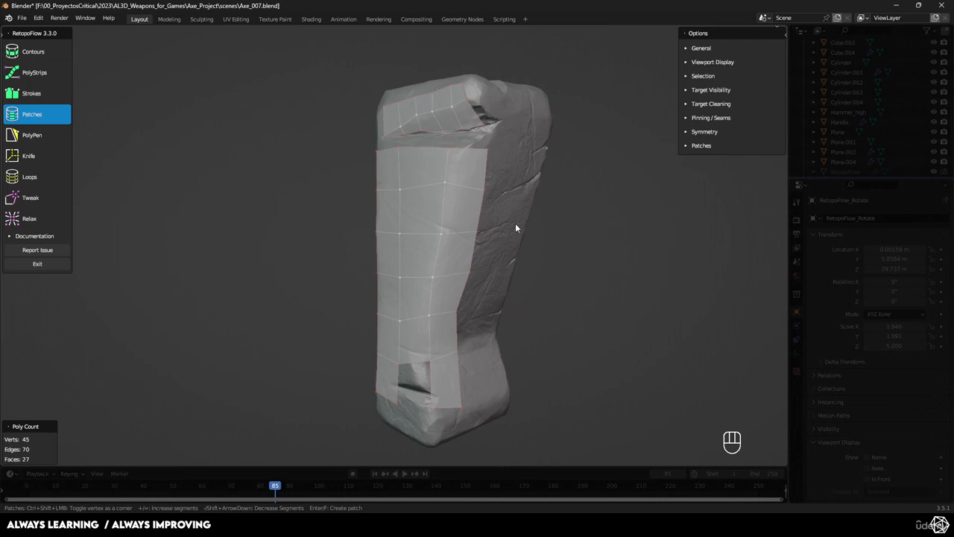
scroll(515, 223, down, 5)
scroll(515, 222, up, 4)
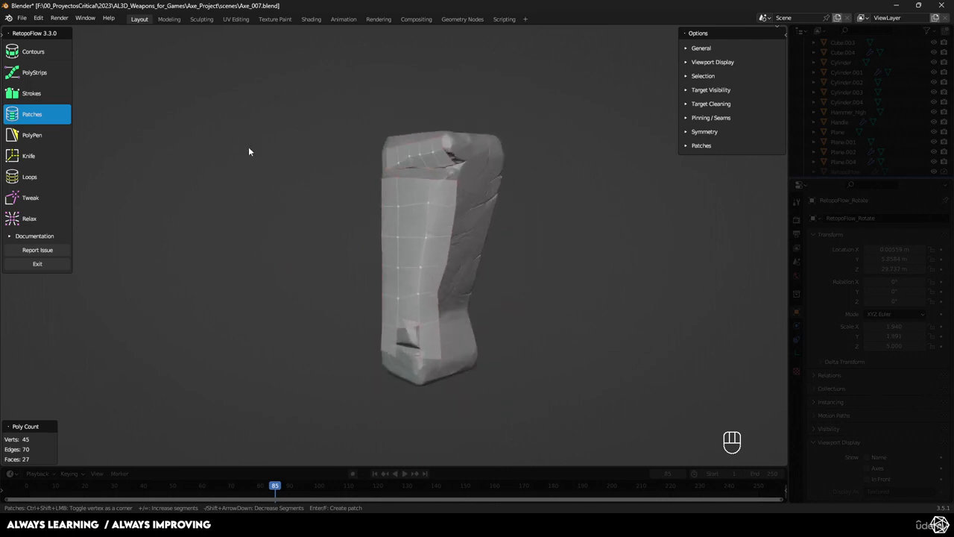
key(Tab)
click(308, 194)
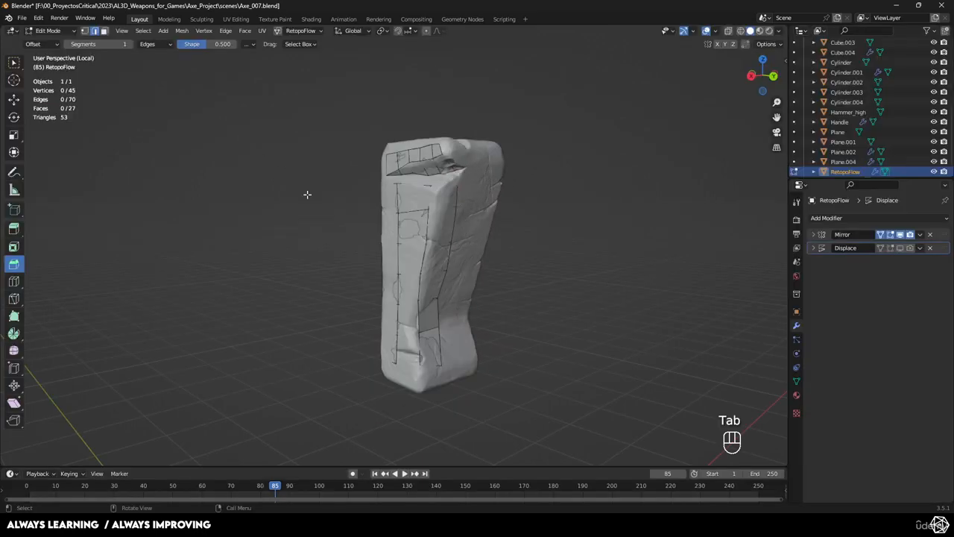
- Delete the RetopoFlow mesh in Object Mode and leave Local View to bring back the whole axe
key(Tab)
key(x)
click(410, 213)
middle_drag(410, 214, 455, 237)
key(KP_Divide)
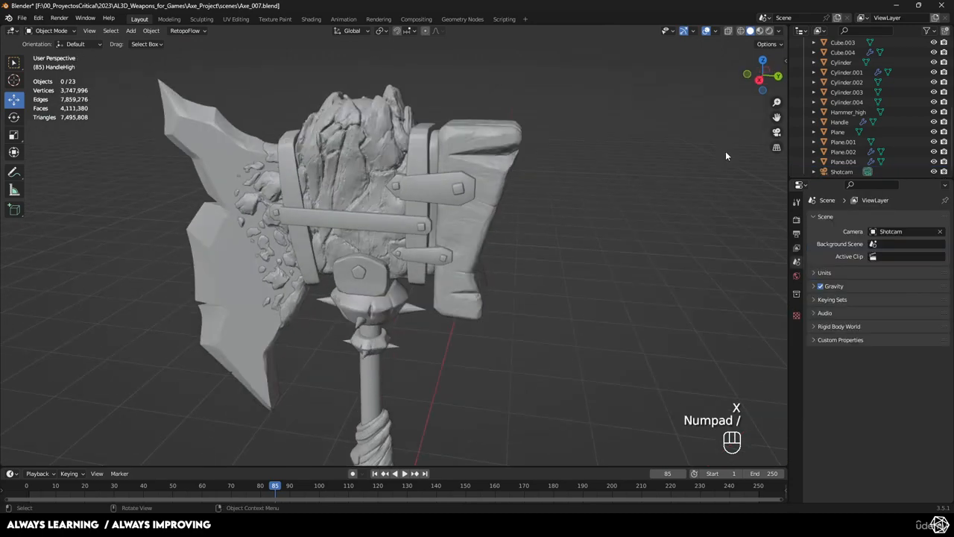
scroll(482, 280, down, 4)
shift+middle_drag(482, 281, 572, 231)
scroll(509, 241, up, 3)
scroll(572, 231, down, 4)
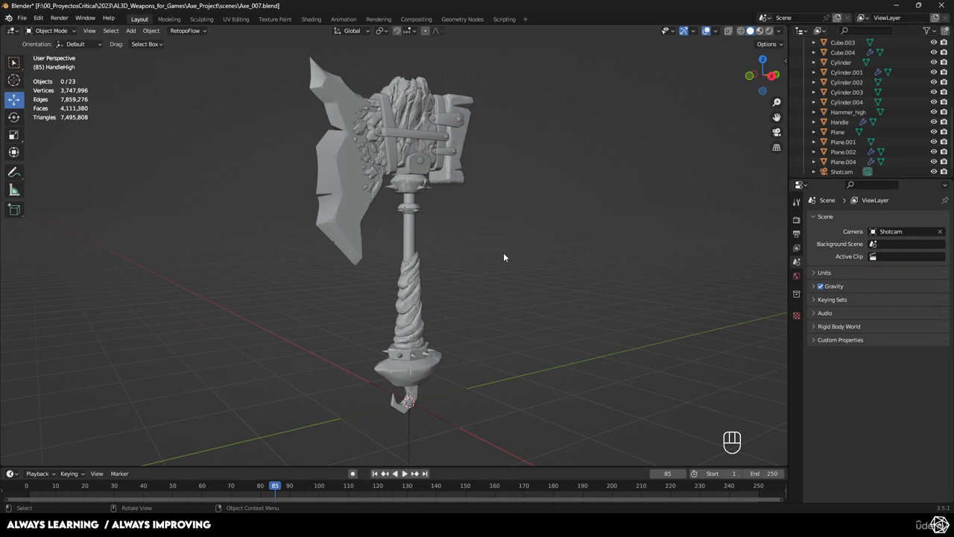
middle_drag(504, 258, 448, 271)
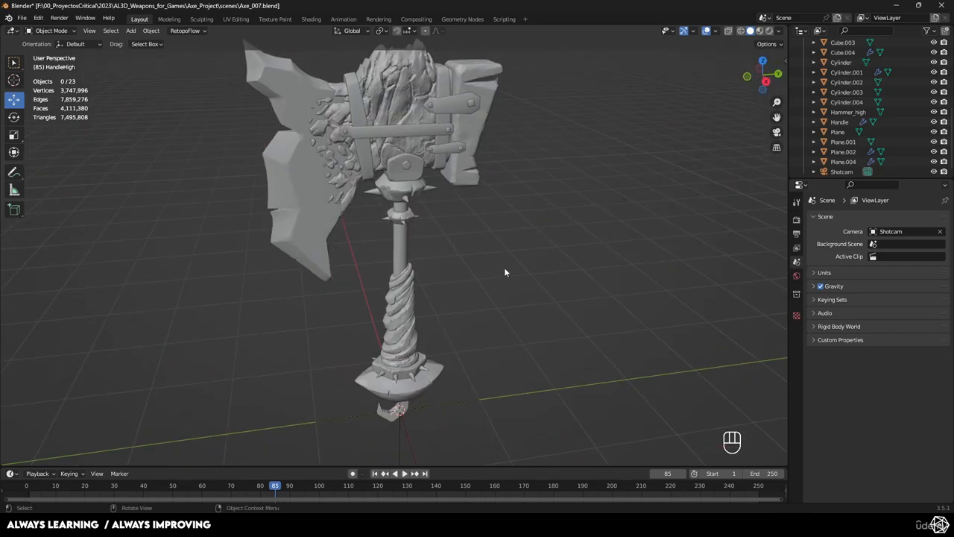